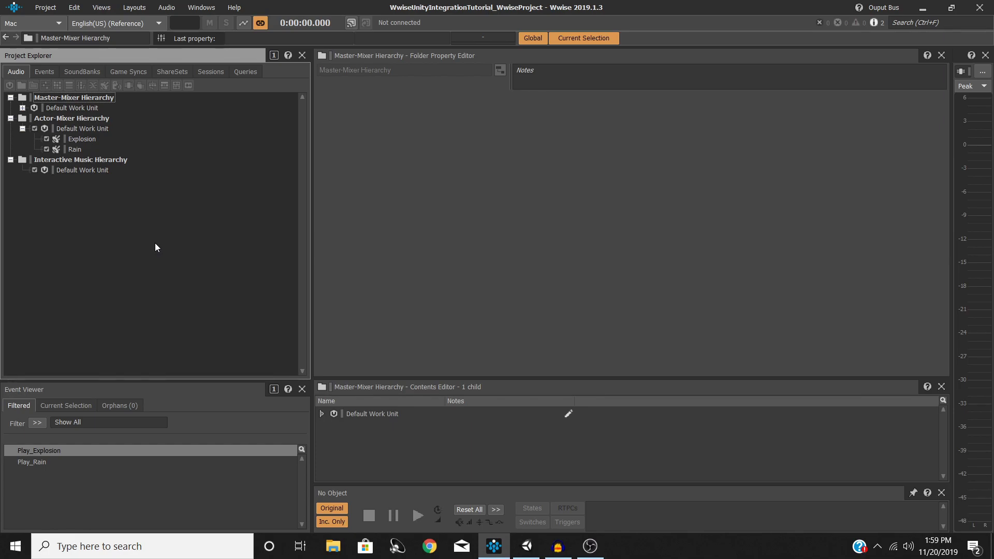
Step: Inspect the Rain sound, then show Explosion's properties (explosion_large_no_tail_01, 1.438 s)
{"action": "left_click", "coordinate": [79, 137]}
{"action": "left_click", "coordinate": [78, 148]}
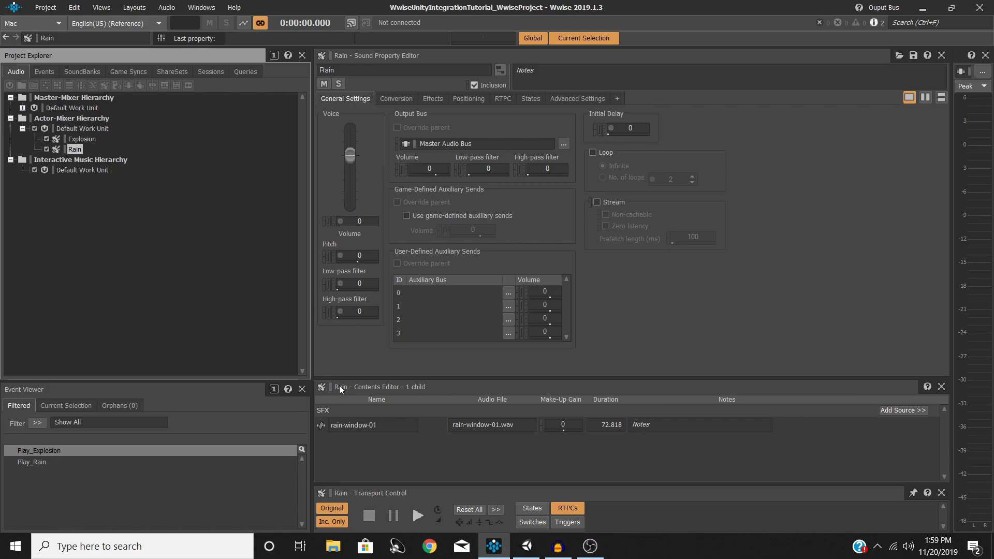
{"action": "left_click", "coordinate": [91, 139]}
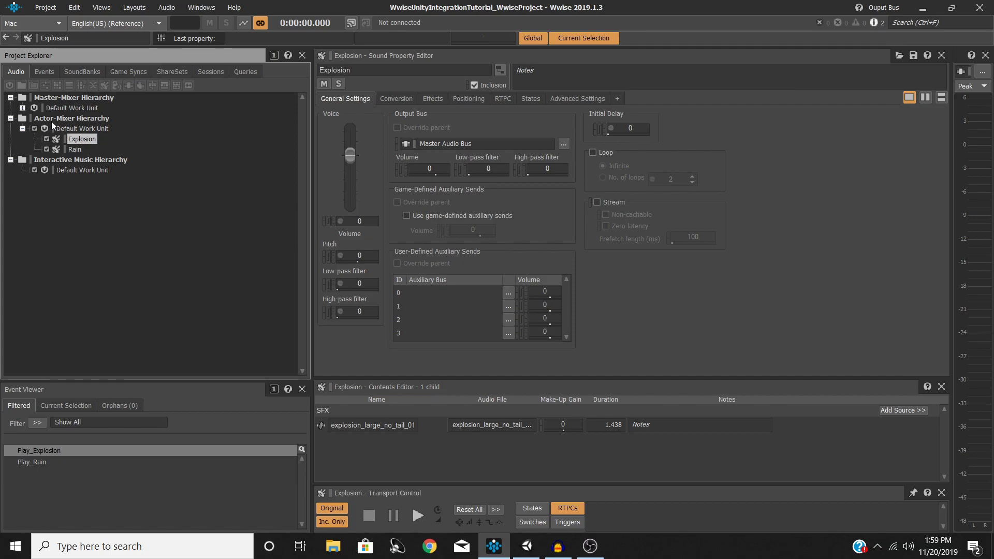
{"action": "right_click", "coordinate": [92, 128]}
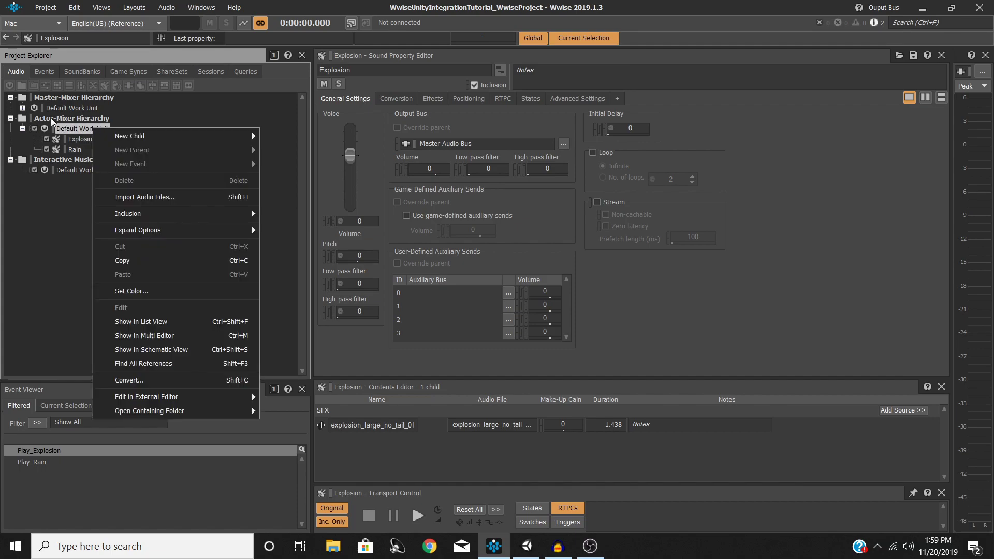
{"action": "mouse_move", "coordinate": [145, 137]}
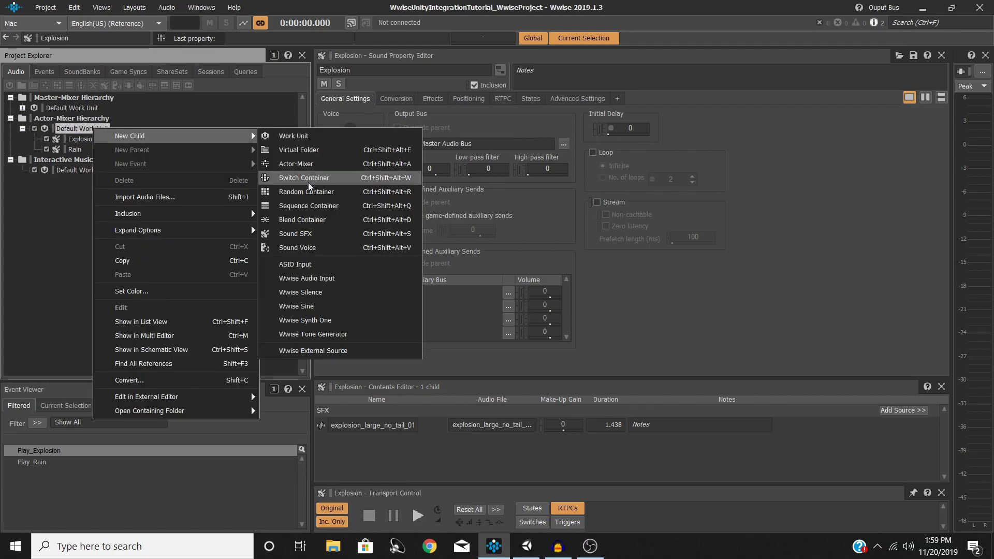
{"action": "left_click", "coordinate": [305, 233]}
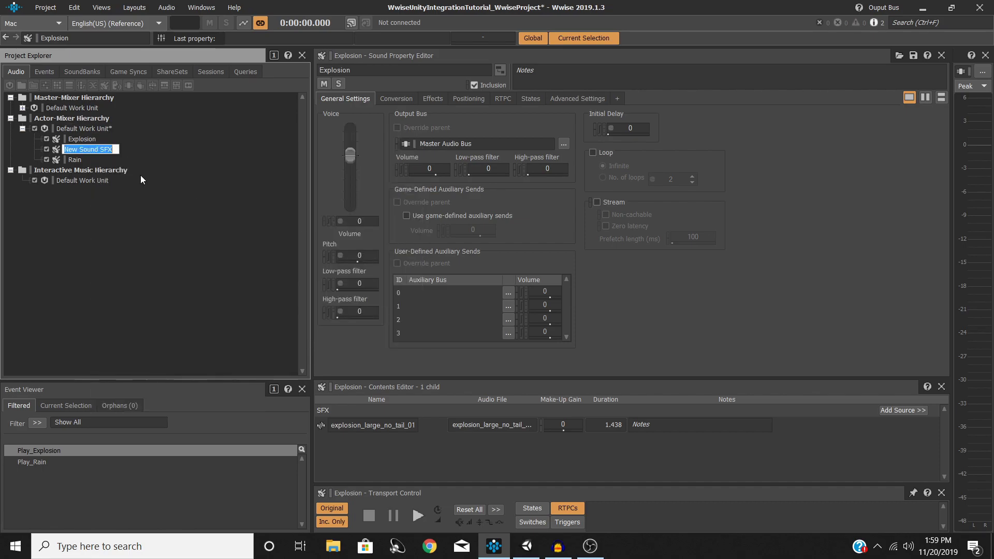
{"action": "left_click", "coordinate": [118, 212]}
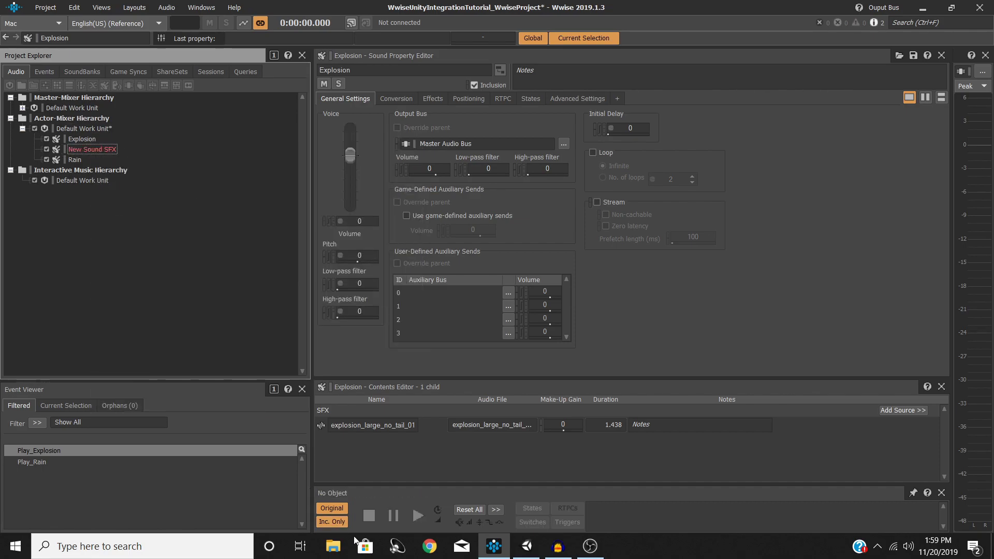
{"action": "left_click", "coordinate": [110, 148]}
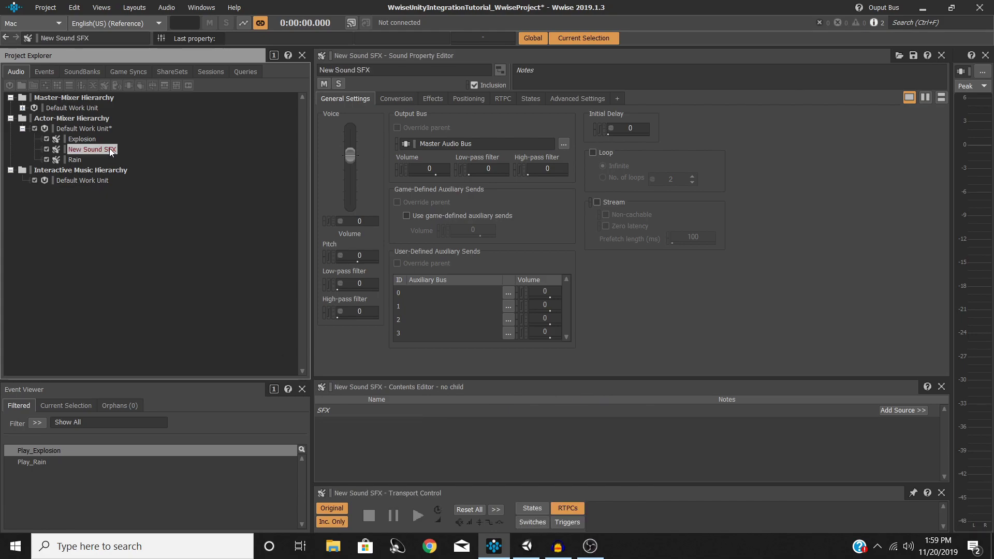
{"action": "right_click", "coordinate": [110, 149]}
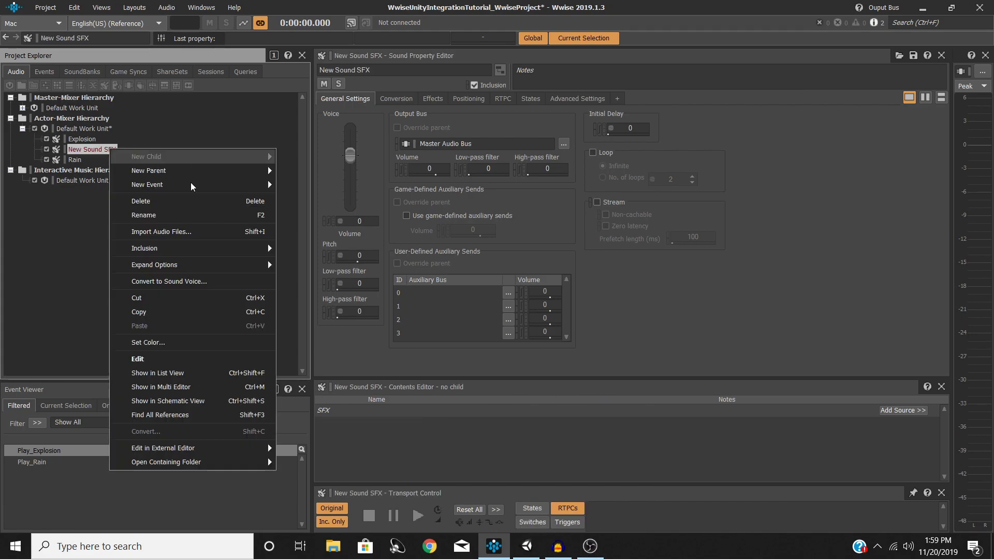
{"action": "left_click", "coordinate": [144, 200]}
{"action": "double_click", "coordinate": [85, 137]}
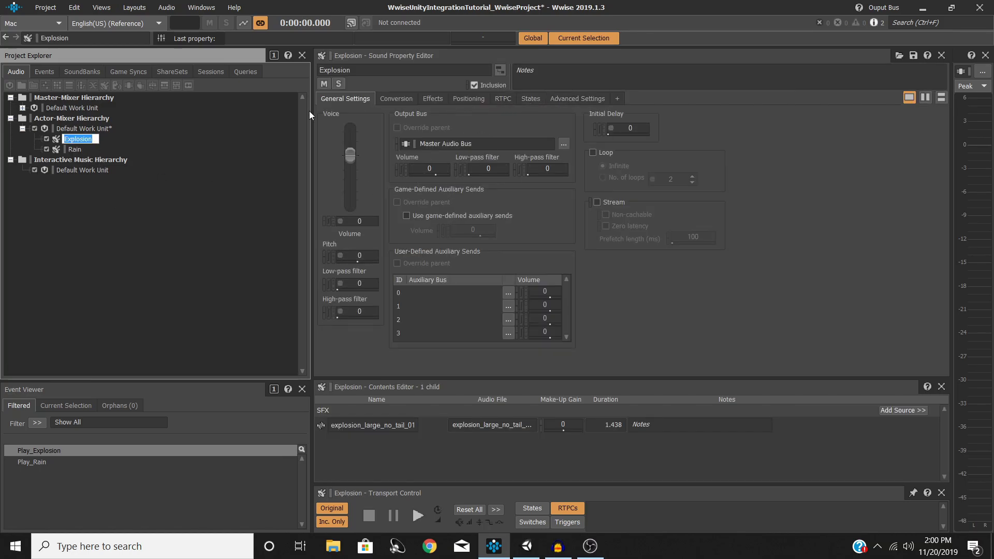
{"action": "left_click", "coordinate": [142, 160]}
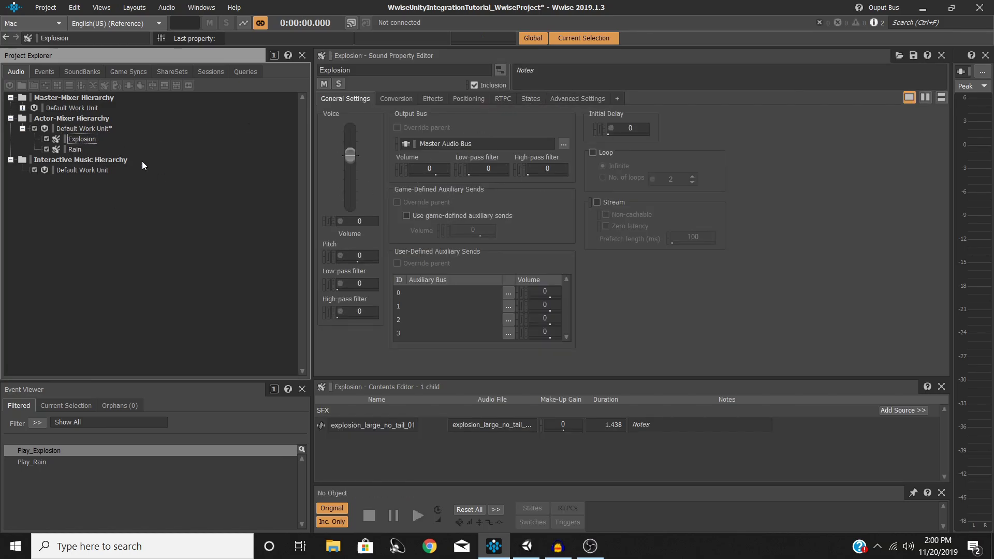
{"action": "left_click", "coordinate": [432, 97]}
{"action": "left_click", "coordinate": [469, 99]}
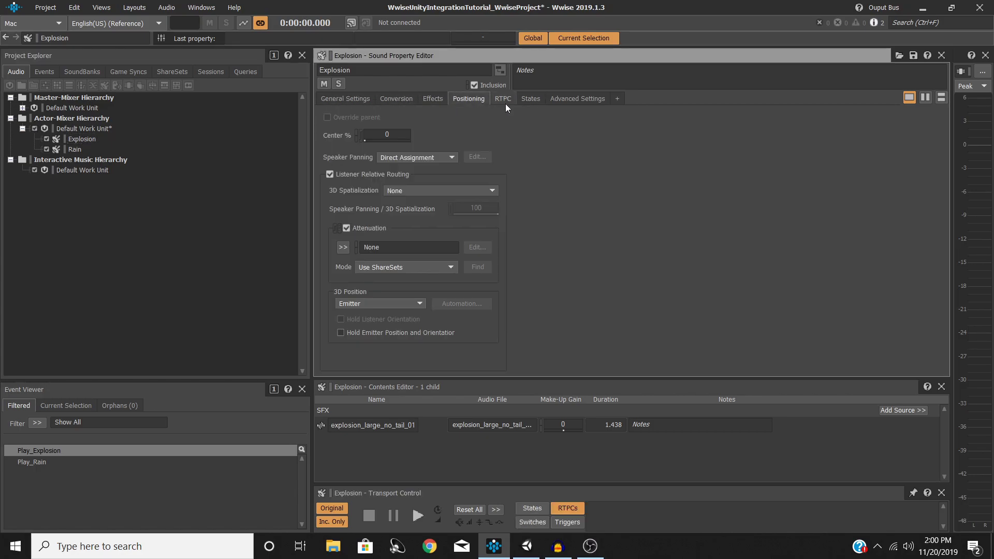
{"action": "left_click", "coordinate": [505, 101]}
{"action": "left_click", "coordinate": [340, 98]}
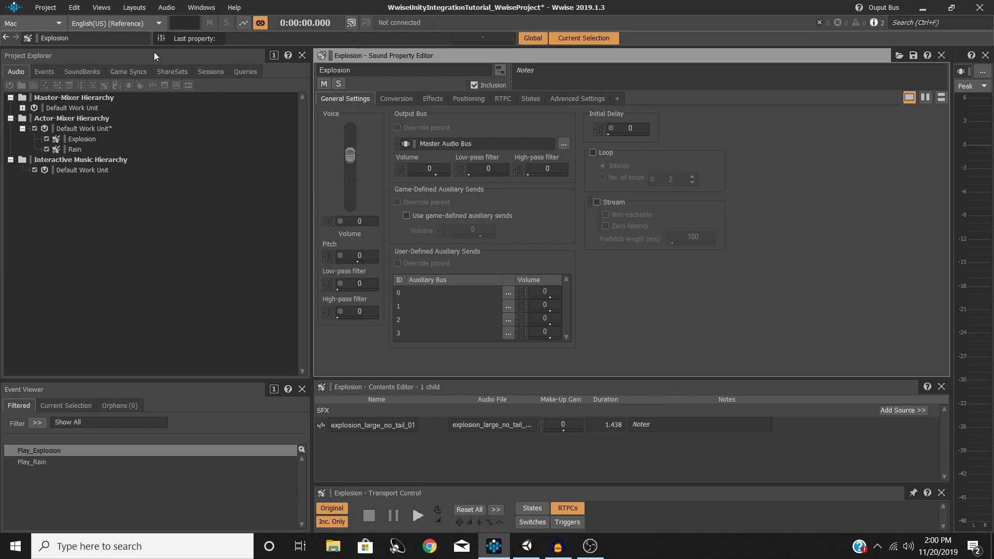
Step: Create a game parameter named Explosion_Playing in the Game Parameters Default Work Unit
{"action": "left_click", "coordinate": [136, 9]}
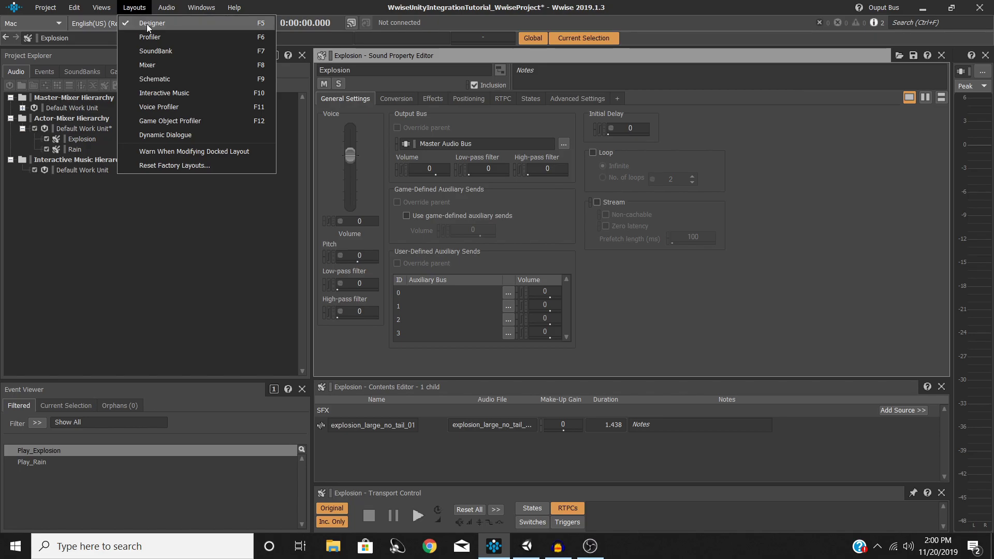
{"action": "left_click", "coordinate": [147, 24]}
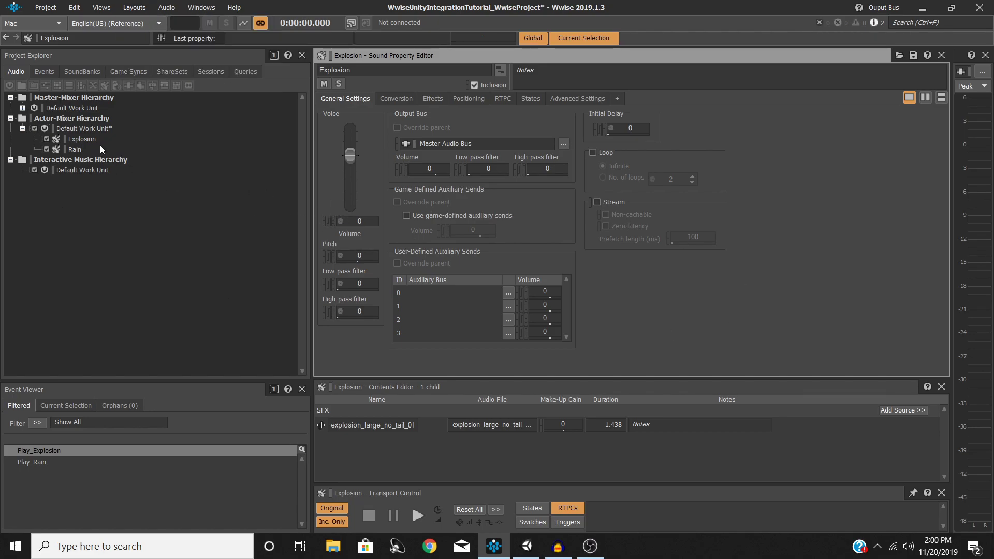
{"action": "left_click", "coordinate": [124, 70]}
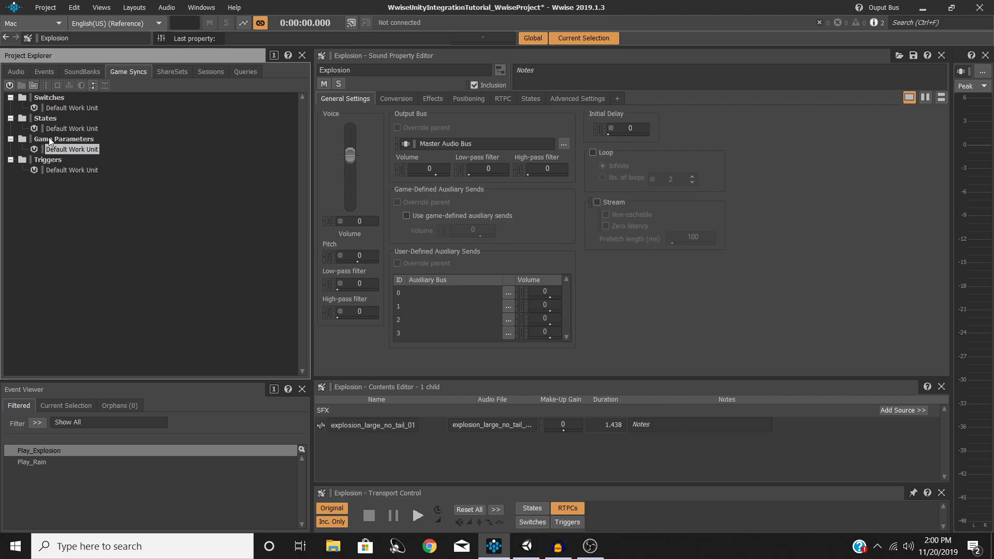
{"action": "right_click", "coordinate": [80, 154]}
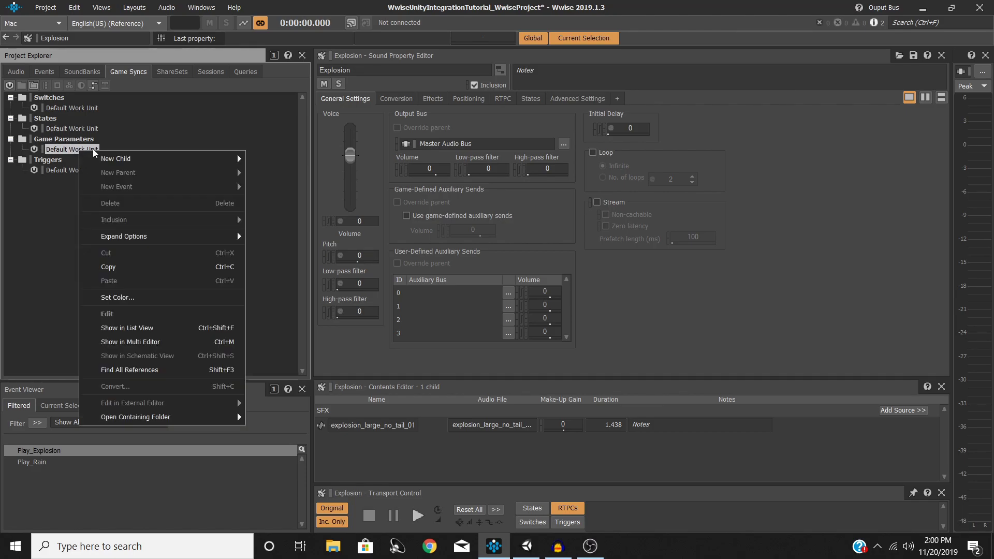
{"action": "mouse_move", "coordinate": [226, 156]}
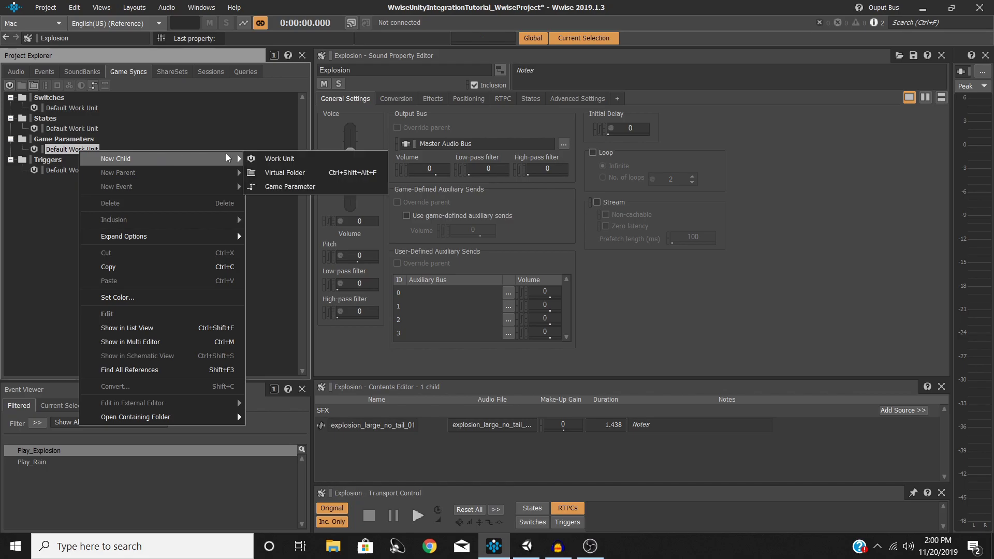
{"action": "left_click", "coordinate": [290, 188]}
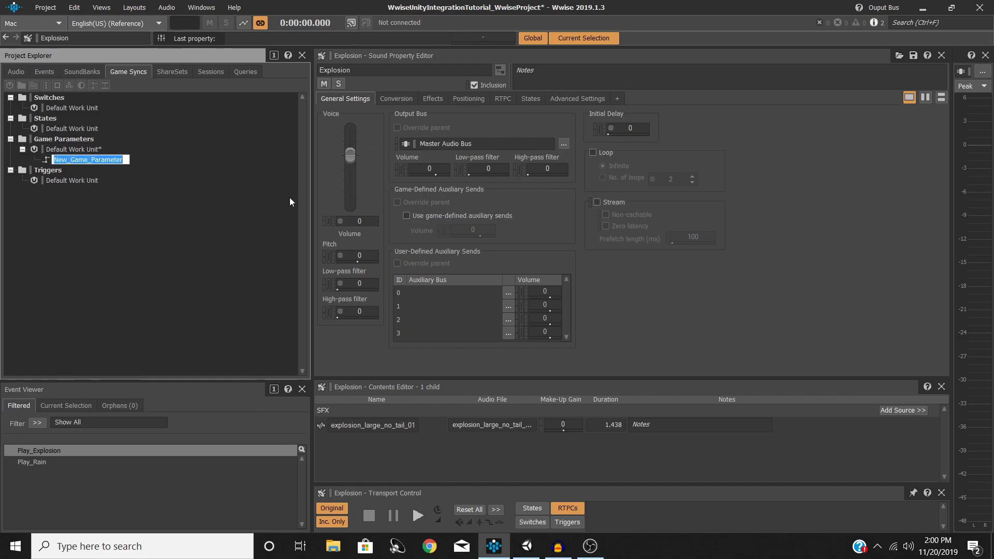
{"action": "type", "text": "Explosion"}
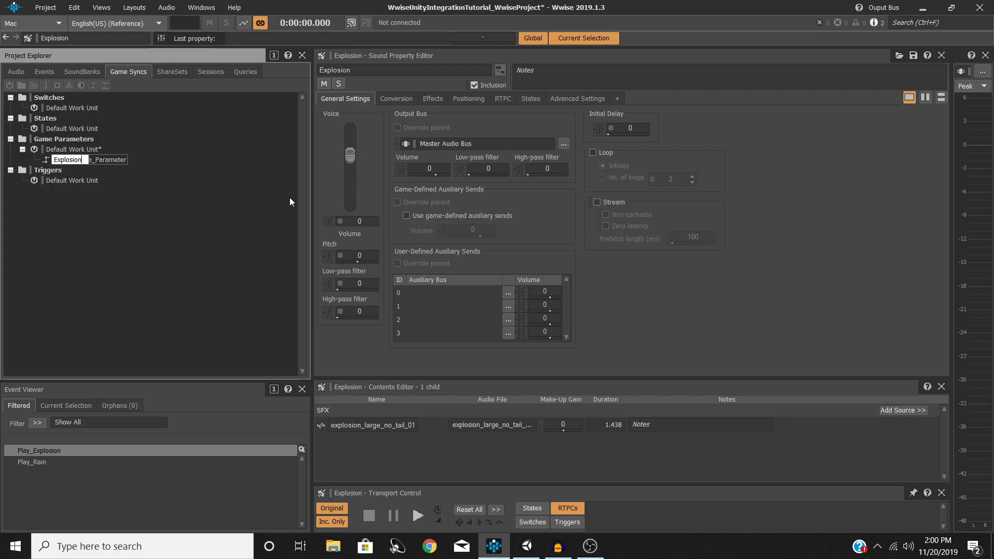
{"action": "type", "text": "_Playing"}
{"action": "key", "text": "Return"}
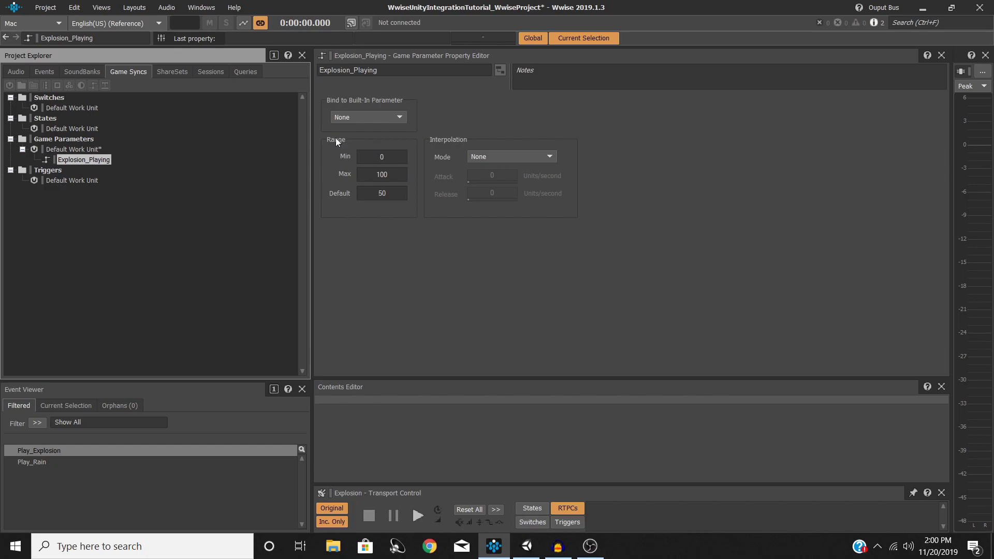
Step: Set Explosion_Playing's Min to -48, Max to 0 and Default to -48
{"action": "left_click", "coordinate": [394, 158]}
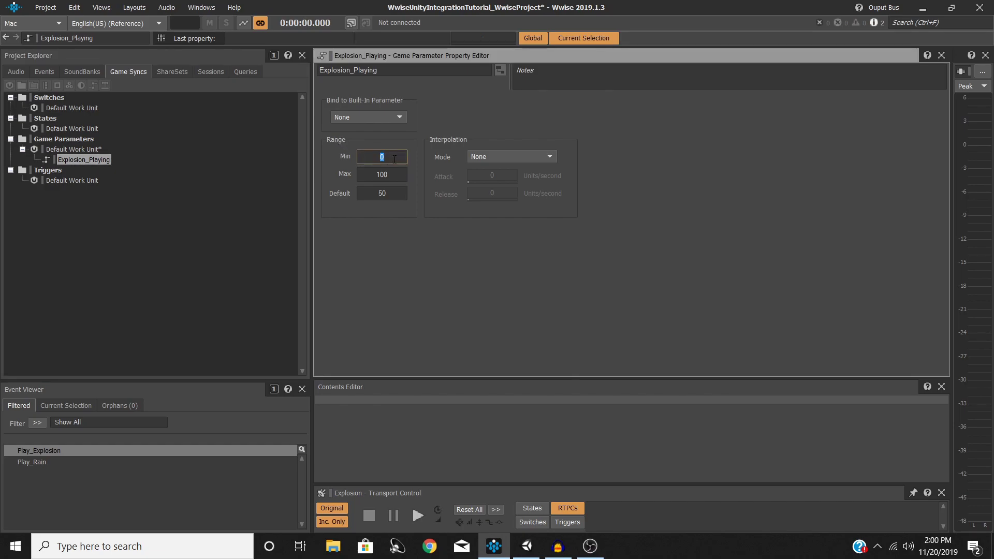
{"action": "type", "text": "-48"}
{"action": "left_click", "coordinate": [391, 175]}
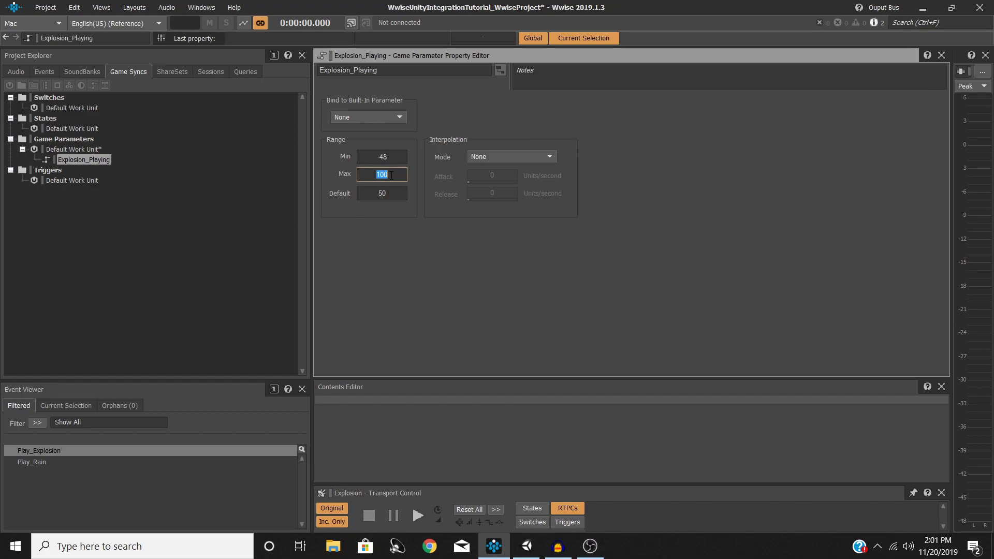
{"action": "type", "text": "0"}
{"action": "left_click", "coordinate": [387, 195]}
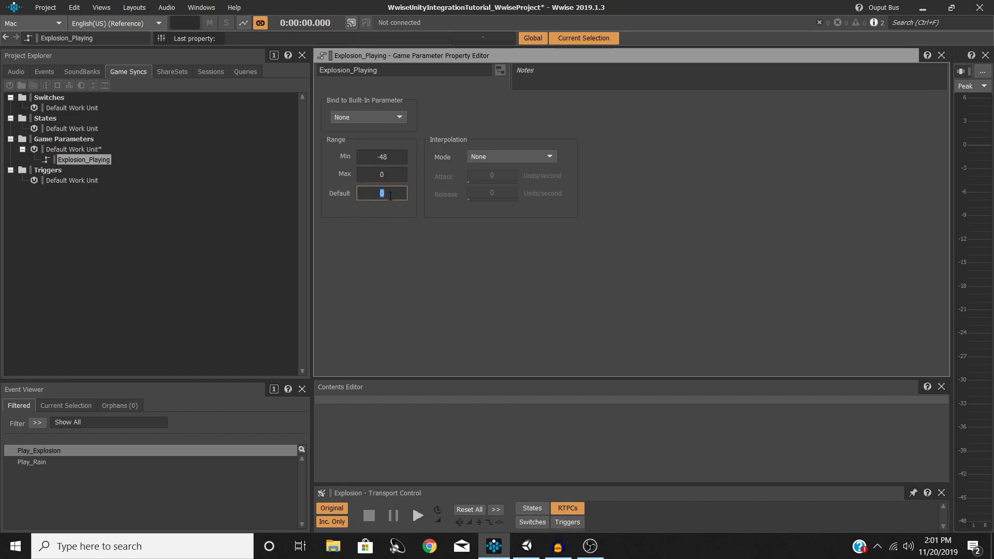
{"action": "type", "text": "-48"}
Step: Add a child audio bus named Combat_Bus under Master Audio Bus
{"action": "left_click", "coordinate": [15, 72]}
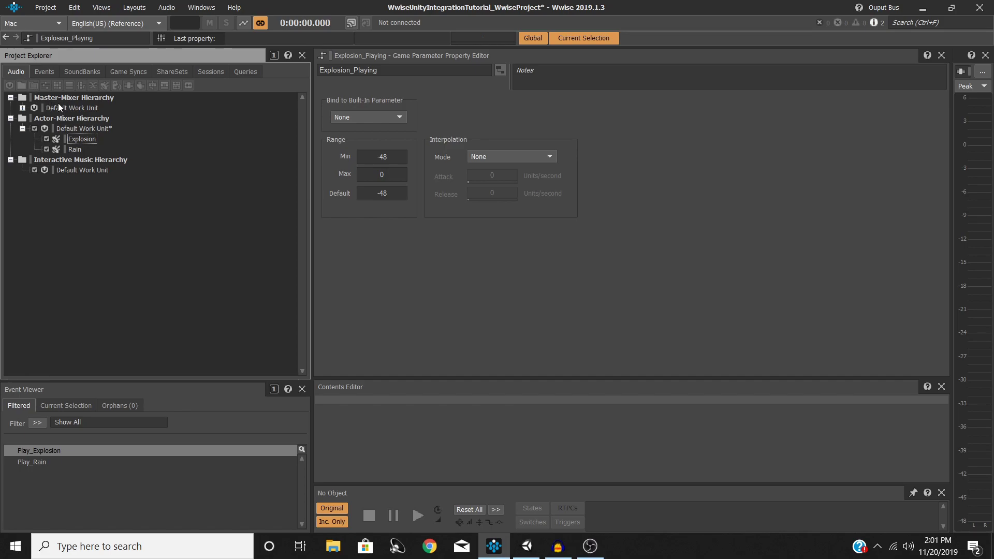
{"action": "left_click", "coordinate": [22, 108]}
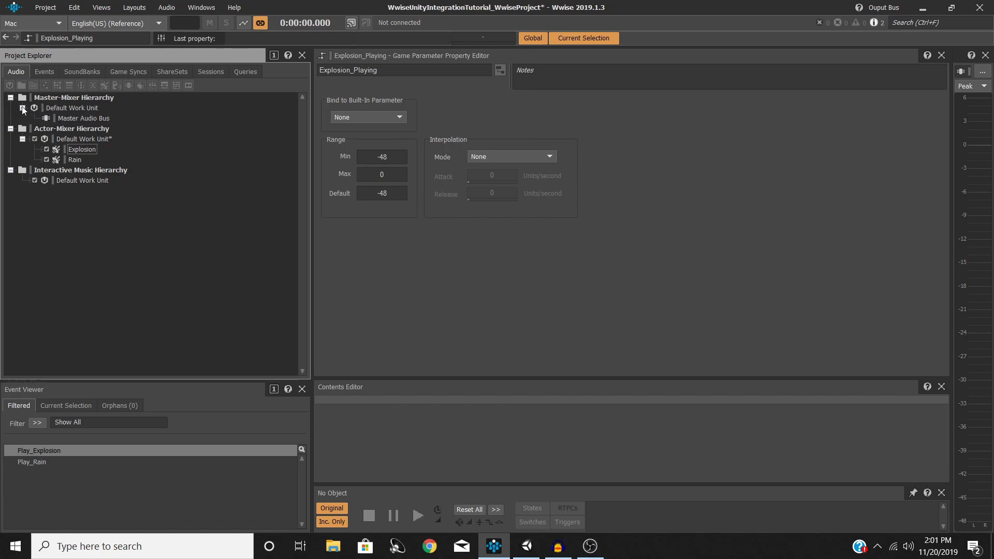
{"action": "right_click", "coordinate": [90, 119]}
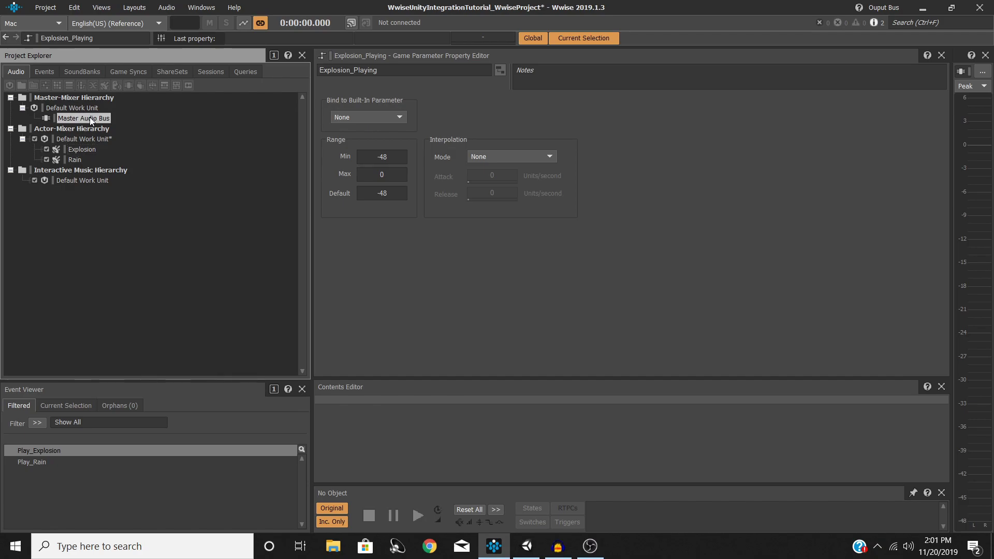
{"action": "mouse_move", "coordinate": [222, 126]}
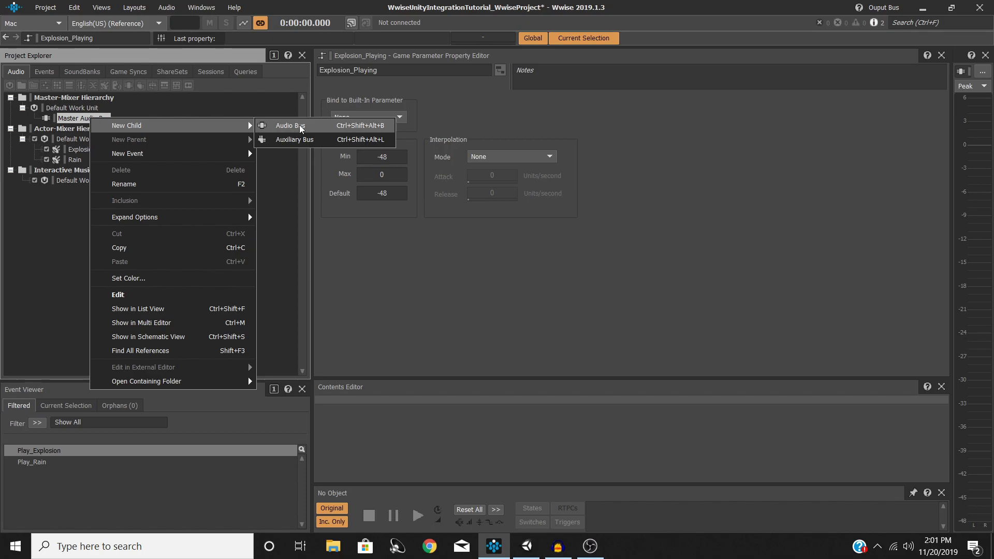
{"action": "left_click", "coordinate": [285, 125]}
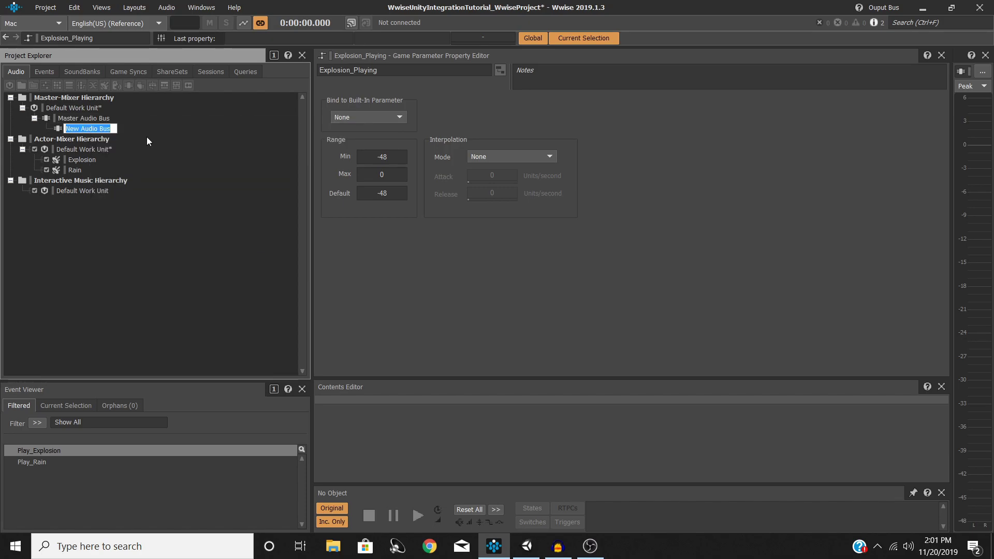
{"action": "type", "text": "Combat_Bus"}
{"action": "key", "text": "Return"}
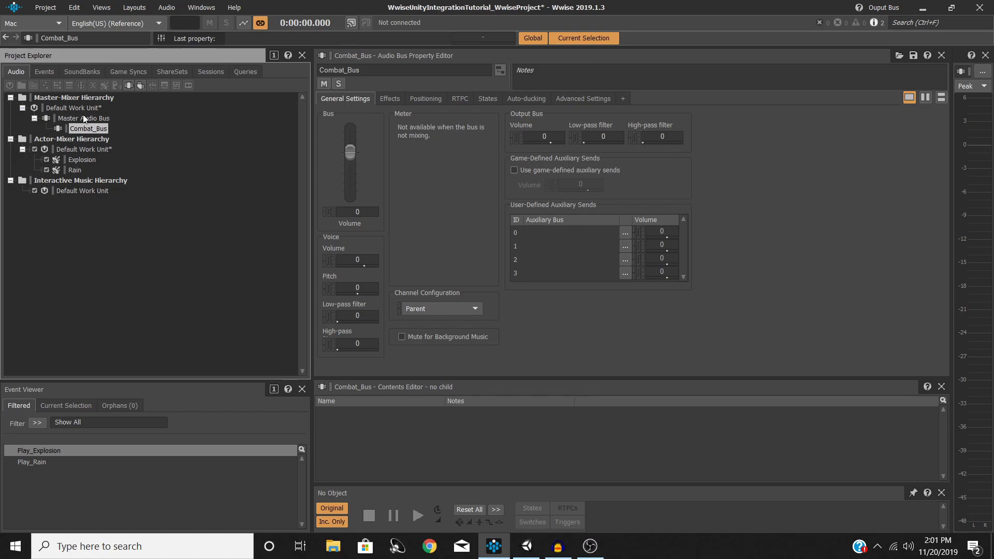
Step: Add a second child audio bus named Environment_Bus under Master Audio Bus
{"action": "left_click", "coordinate": [83, 117]}
{"action": "right_click", "coordinate": [83, 116]}
{"action": "mouse_move", "coordinate": [139, 123]}
{"action": "left_click", "coordinate": [290, 123]}
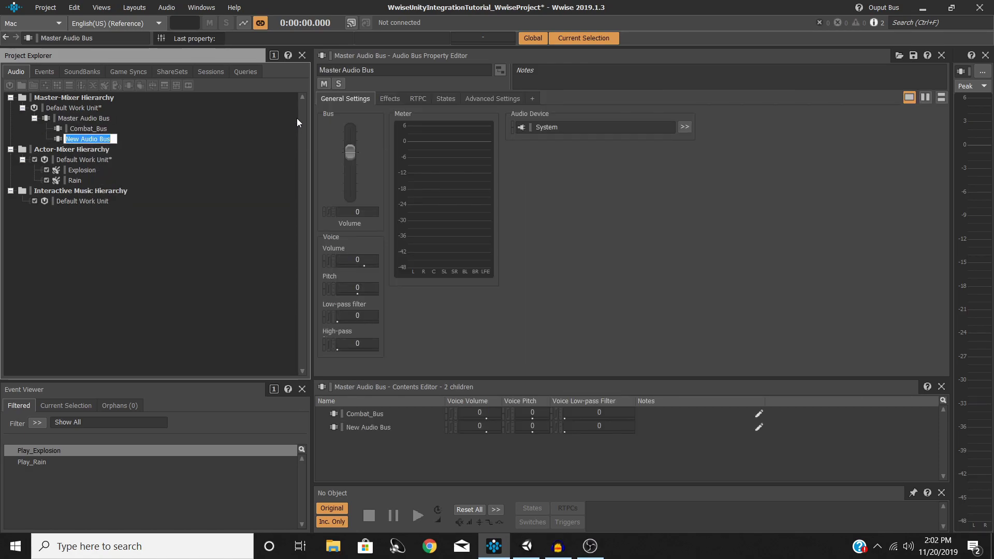
{"action": "type", "text": "Environment_B"}
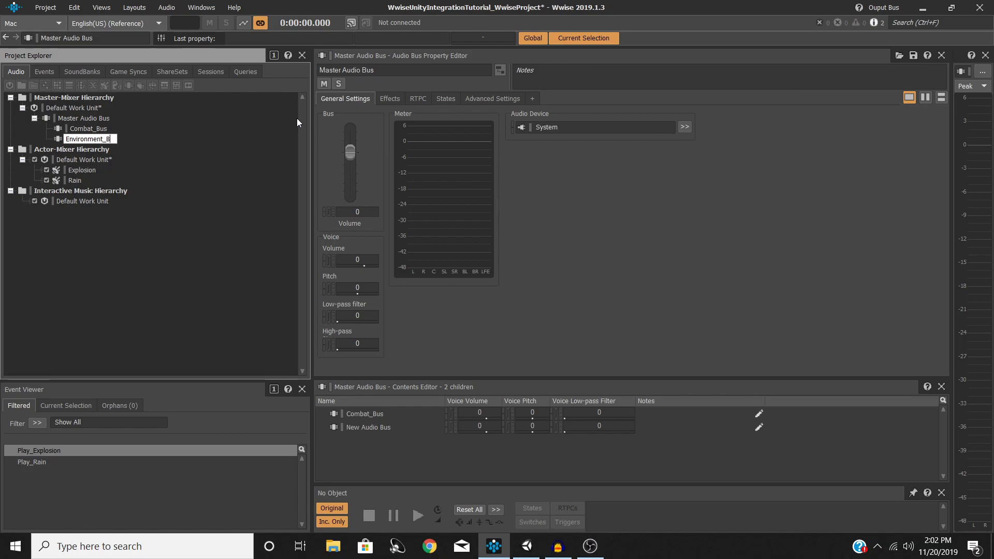
{"action": "type", "text": "us"}
{"action": "key", "text": "Return"}
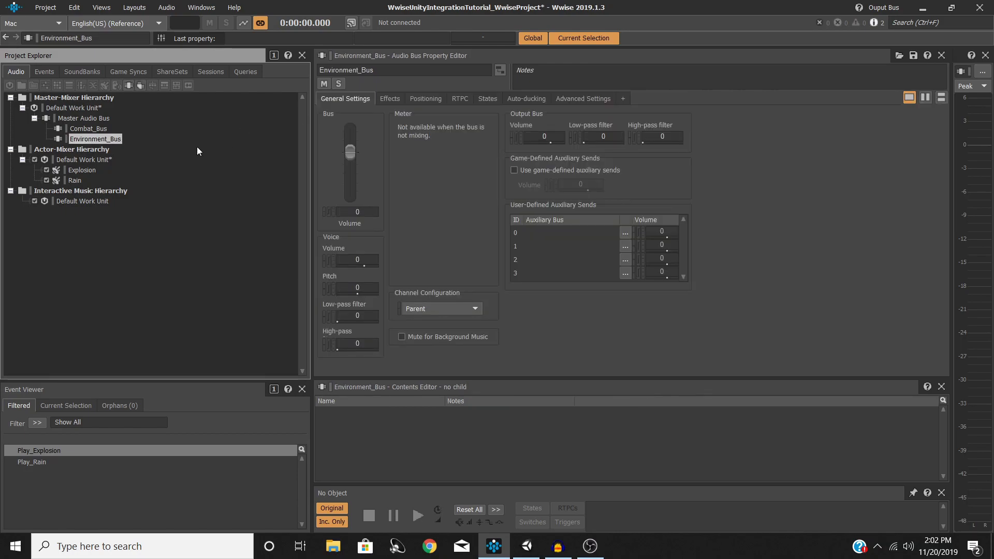
Step: Add a new Wwise Meter effect named Sidechain_Meter to Combat_Bus's first effect slot
{"action": "left_click", "coordinate": [97, 128]}
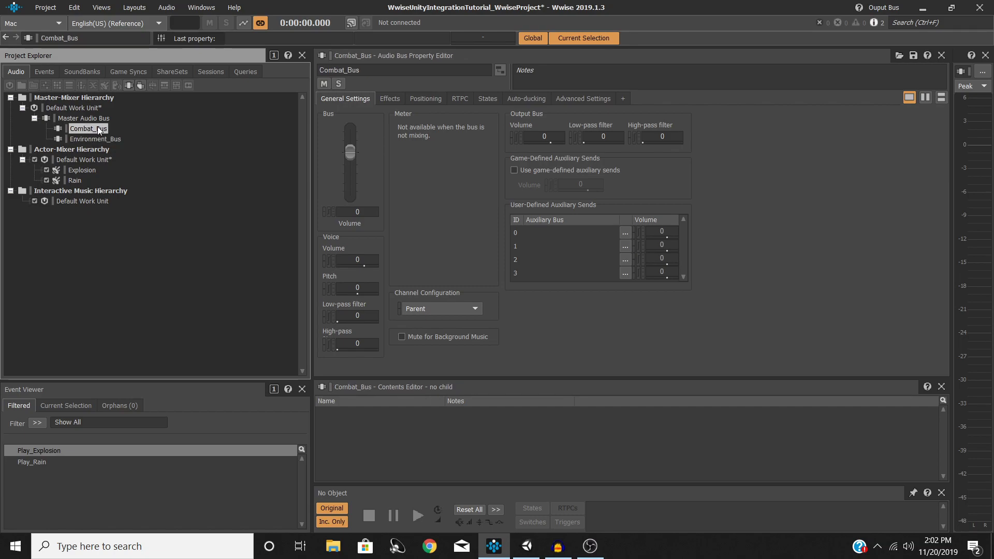
{"action": "left_click", "coordinate": [392, 99]}
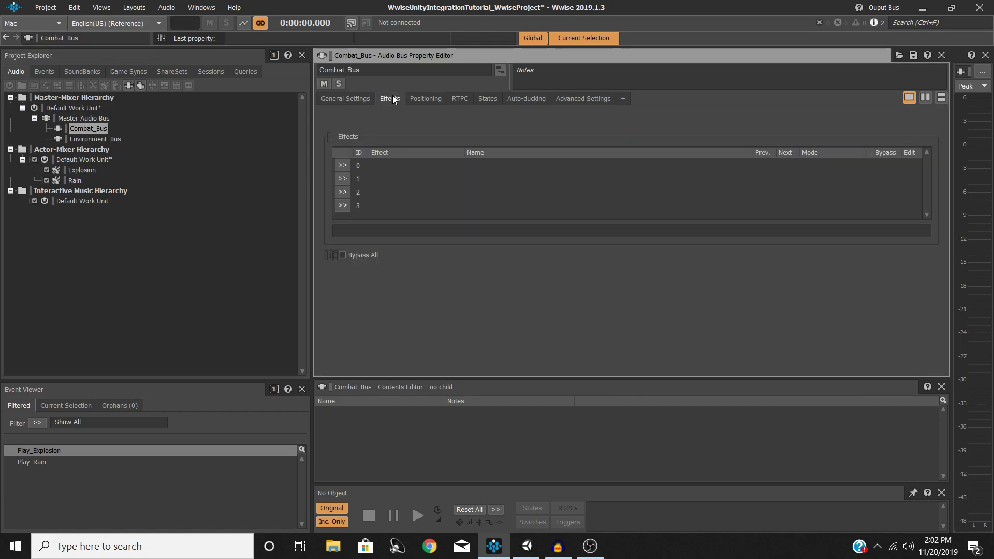
{"action": "left_click", "coordinate": [344, 164]}
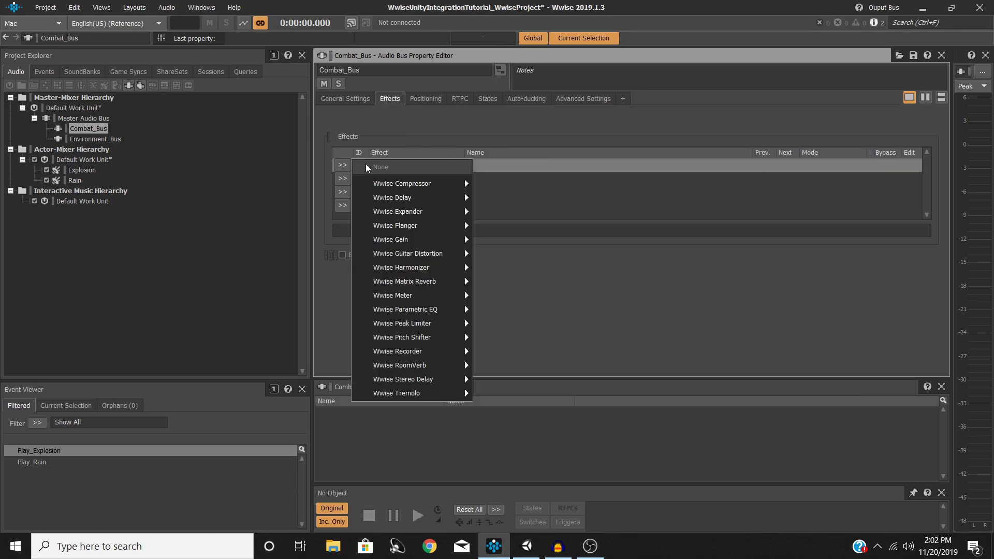
{"action": "mouse_move", "coordinate": [418, 299]}
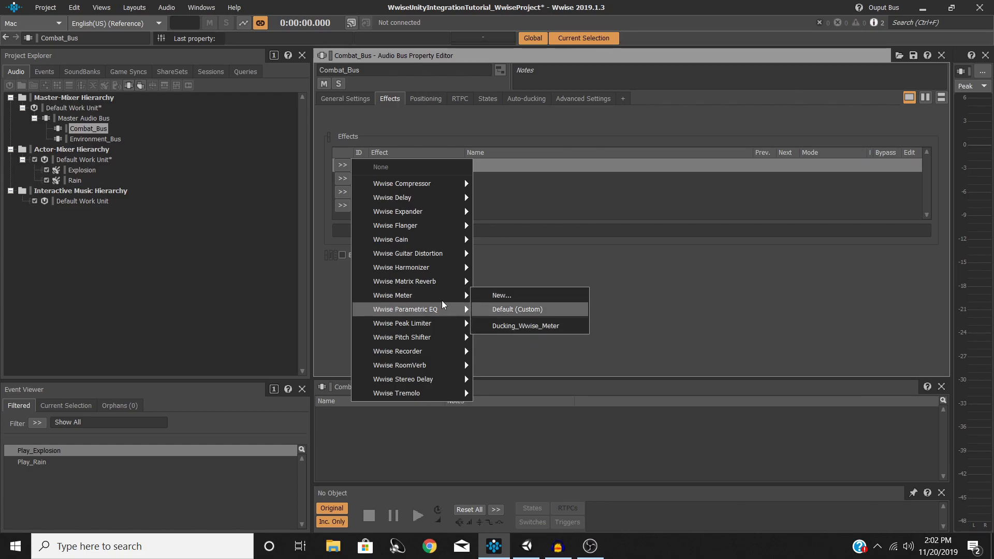
{"action": "left_click", "coordinate": [508, 297]}
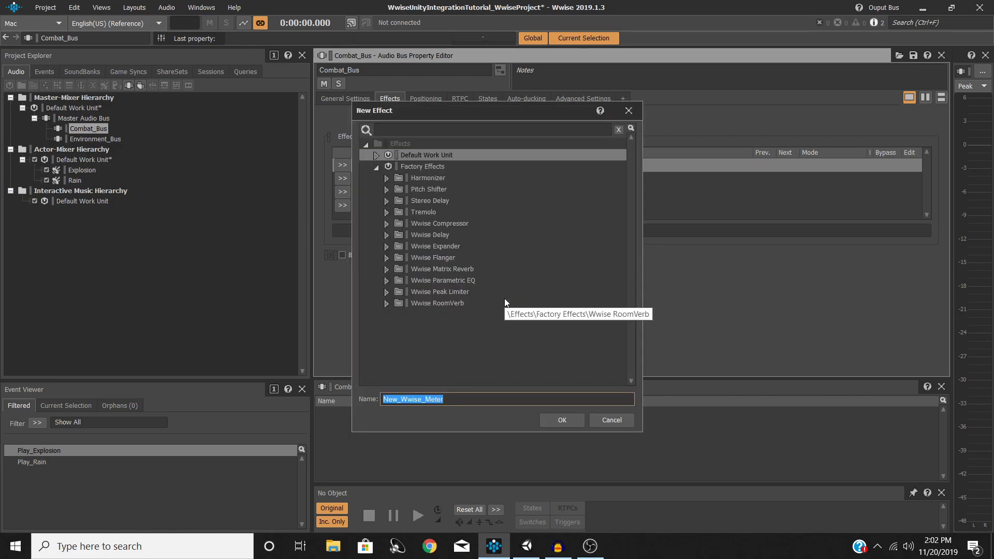
{"action": "type", "text": "Sidechain_me"}
{"action": "key", "text": "BackSpace"}
{"action": "key", "text": "BackSpace"}
{"action": "type", "text": "Meter"}
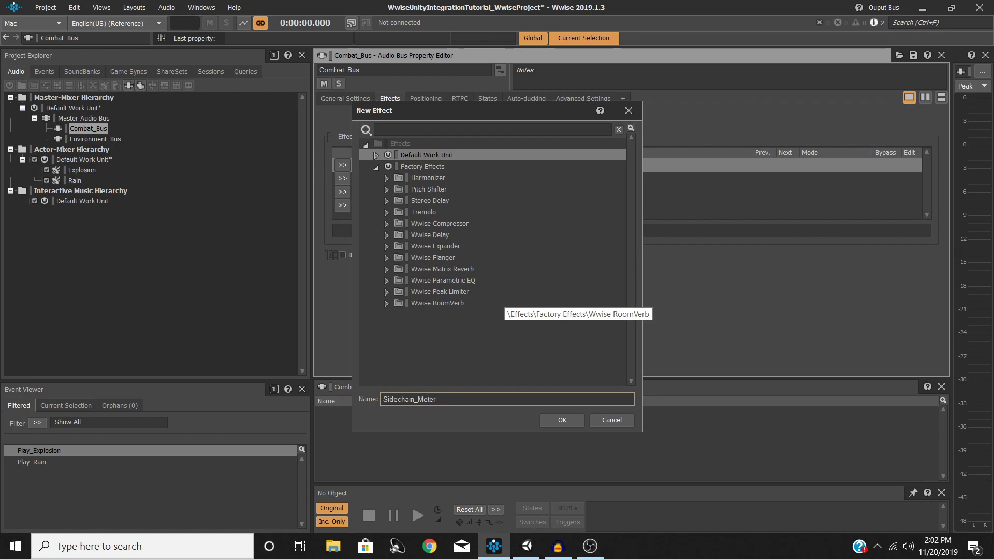
{"action": "left_click", "coordinate": [568, 422]}
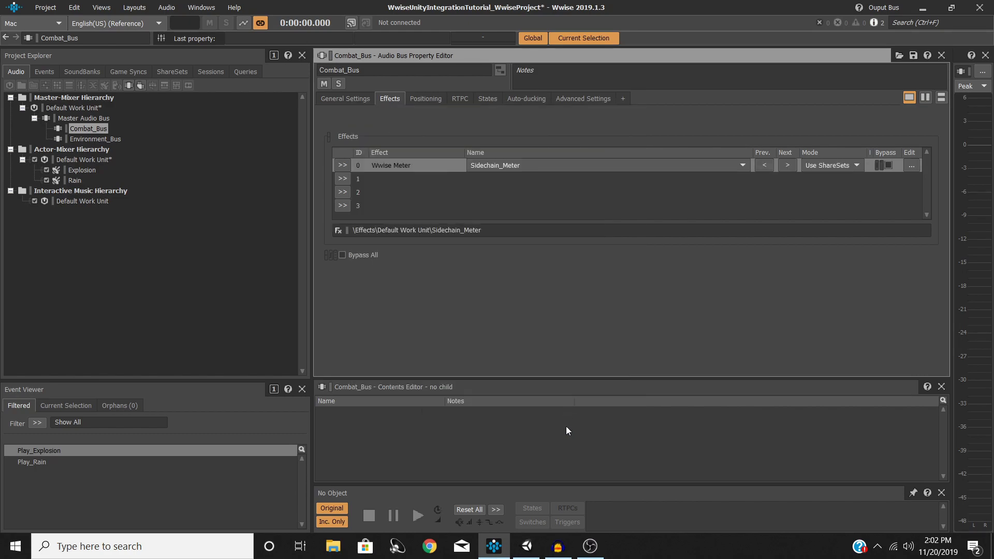
Step: Set Sidechain_Meter's Output Game Parameter to Explosion_Playing
{"action": "left_click", "coordinate": [912, 165]}
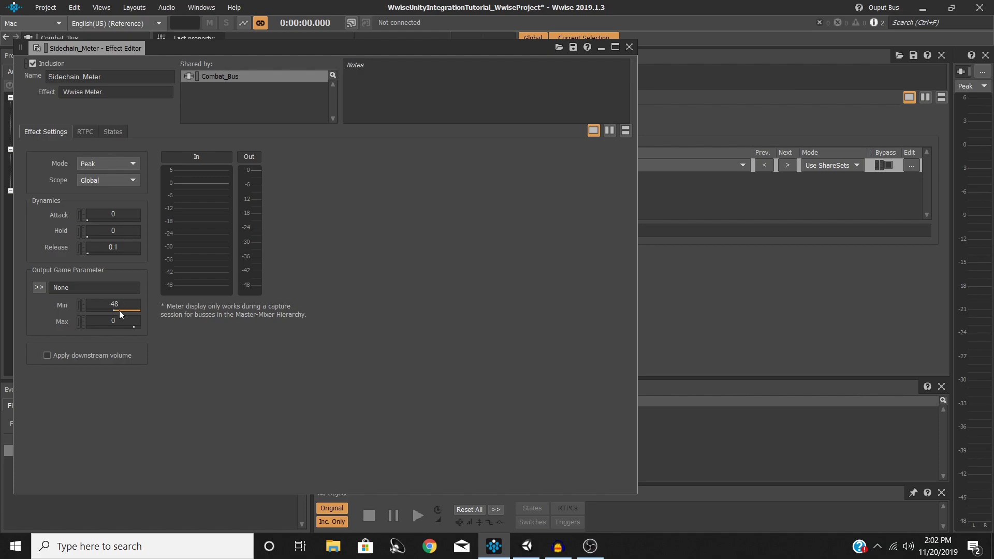
{"action": "left_click", "coordinate": [42, 287]}
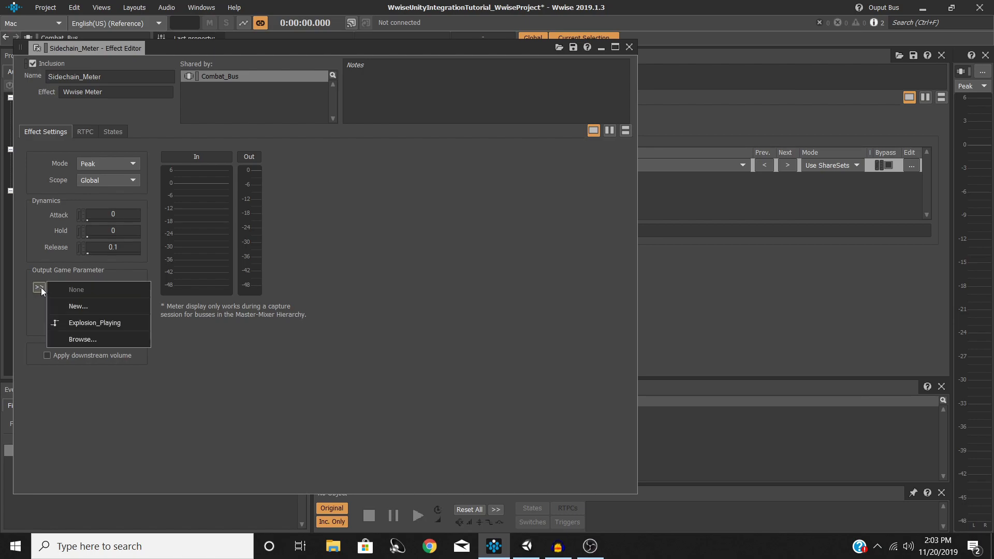
{"action": "left_click", "coordinate": [104, 321]}
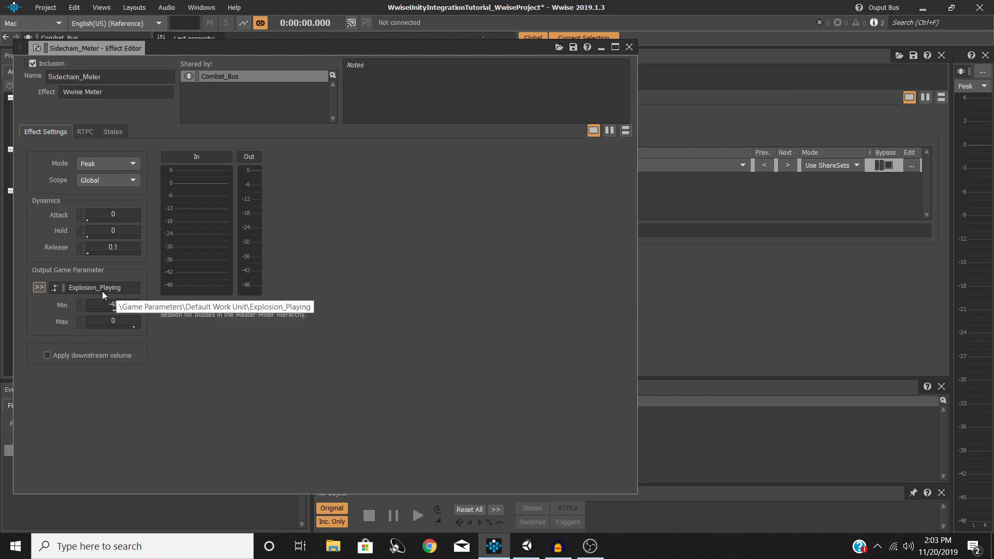
{"action": "left_click", "coordinate": [629, 47]}
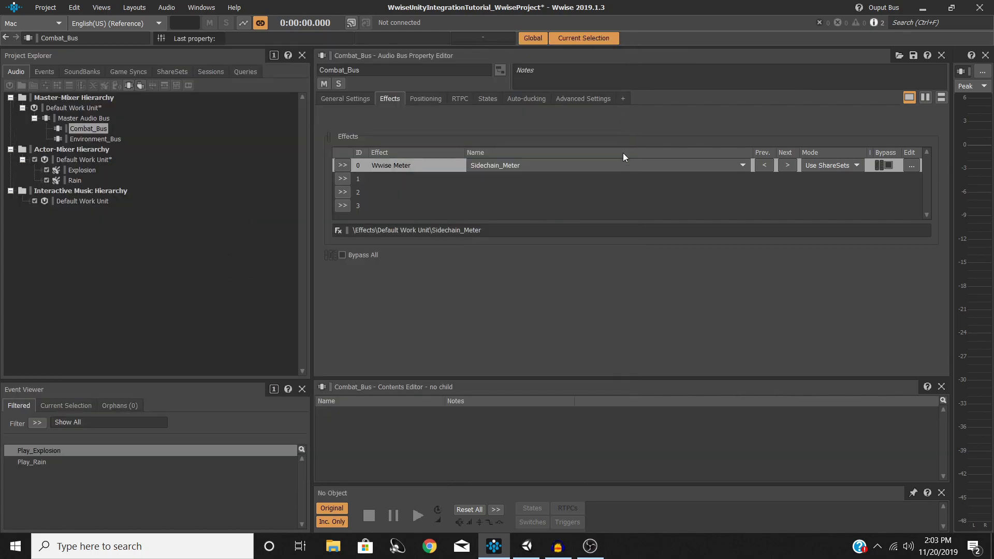
Step: Add a Voice Volume RTPC on Environment_Bus driven by Explosion_Playing
{"action": "left_click", "coordinate": [97, 140]}
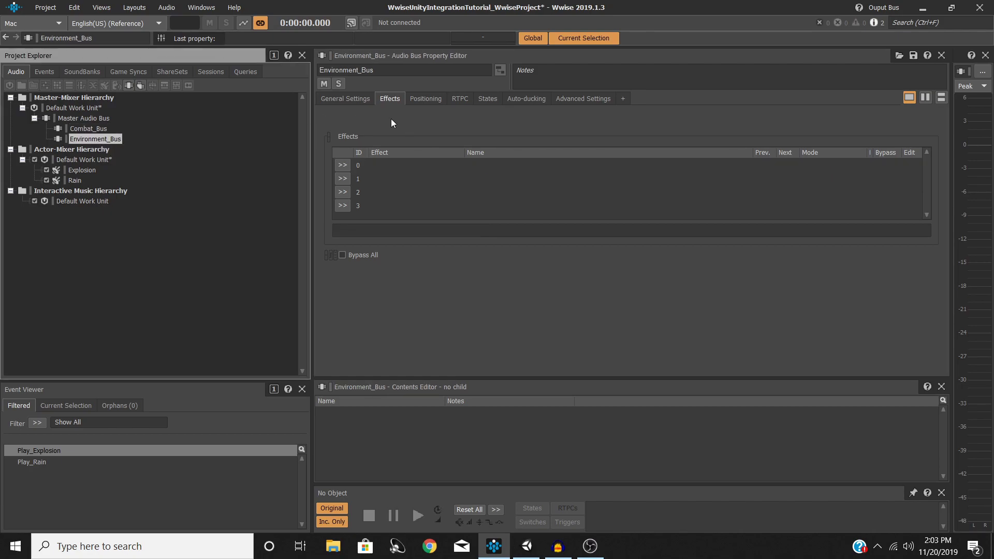
{"action": "left_click", "coordinate": [460, 101]}
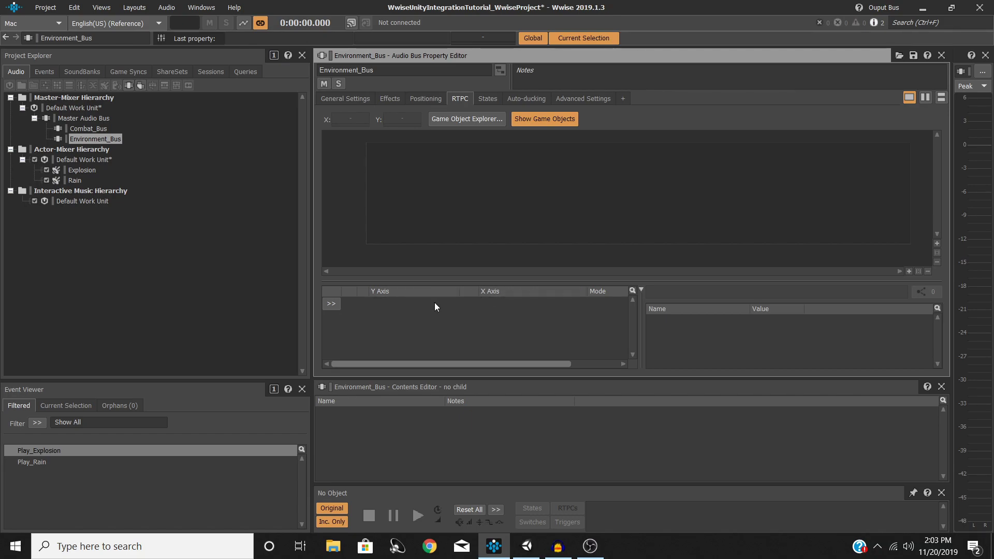
{"action": "left_click", "coordinate": [332, 306]}
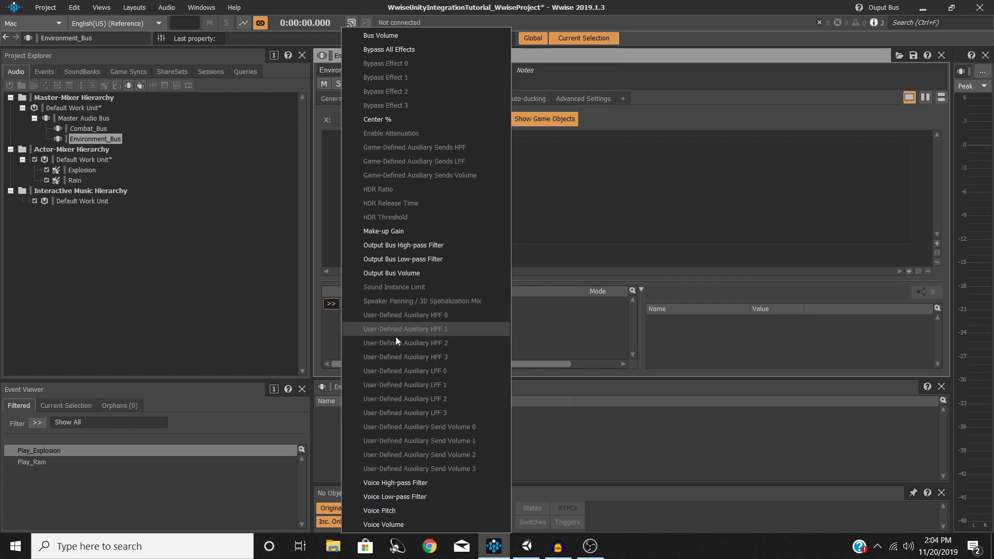
{"action": "left_click", "coordinate": [385, 524]}
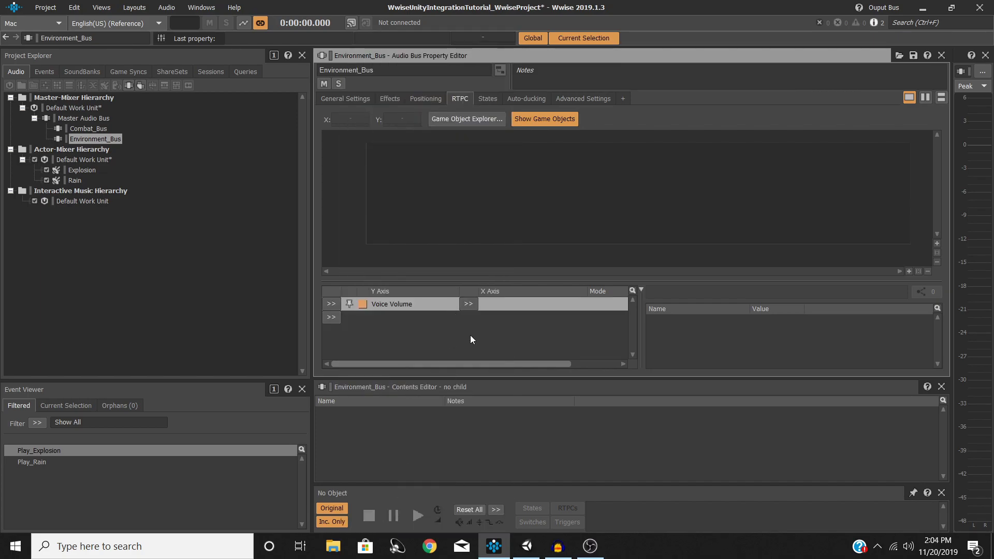
{"action": "left_click", "coordinate": [470, 304]}
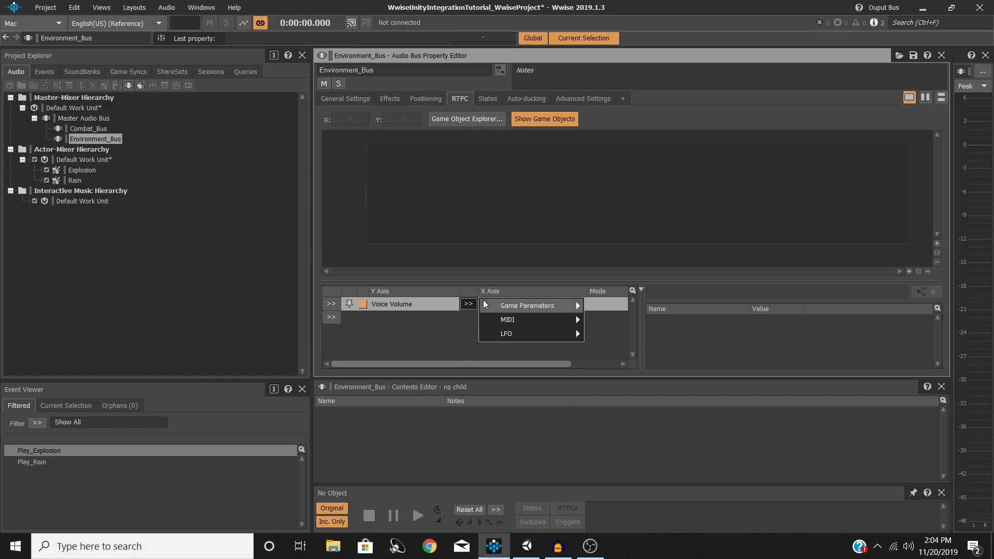
{"action": "mouse_move", "coordinate": [534, 305]}
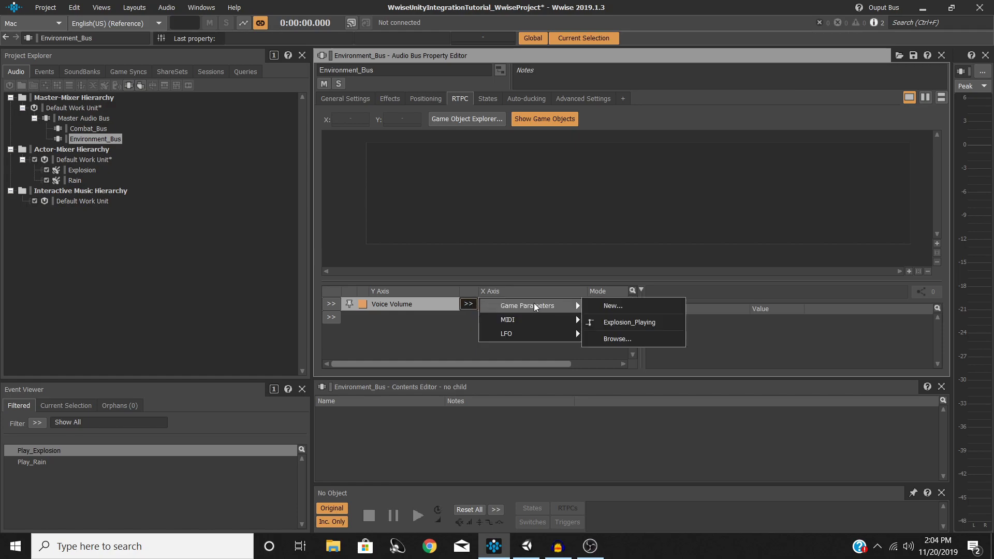
{"action": "left_click", "coordinate": [627, 323]}
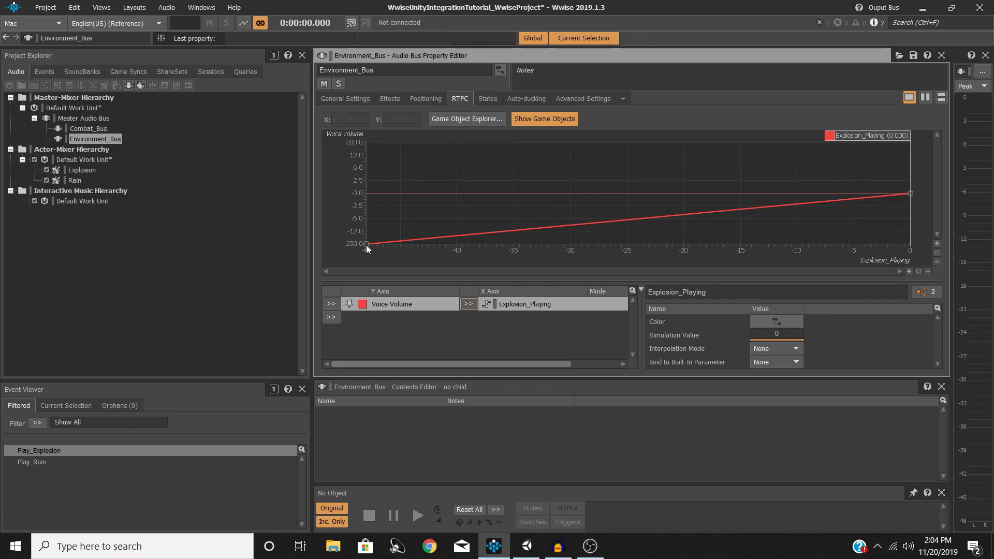
Step: Raise the volume curve's left end to 0 dB and add a middle point near -18.8
{"action": "left_click_drag", "start_coordinate": [366, 244], "coordinate": [365, 193]}
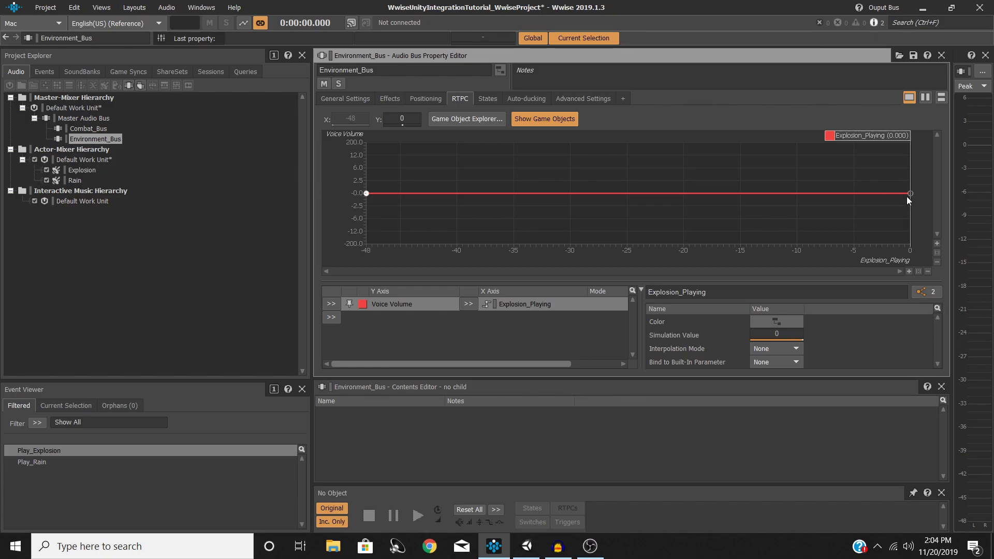
{"action": "left_click_drag", "start_coordinate": [907, 193], "coordinate": [902, 230]}
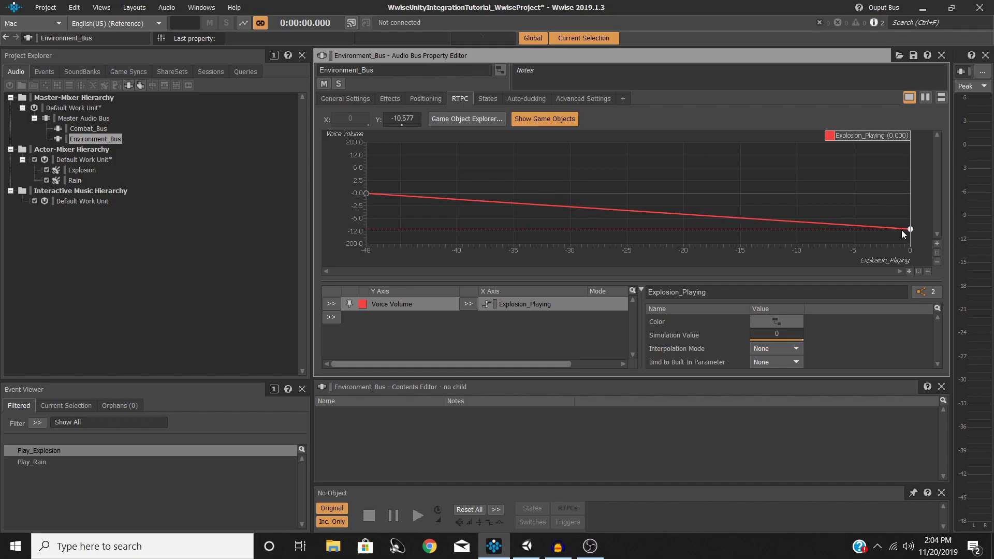
{"action": "double_click", "coordinate": [753, 219]}
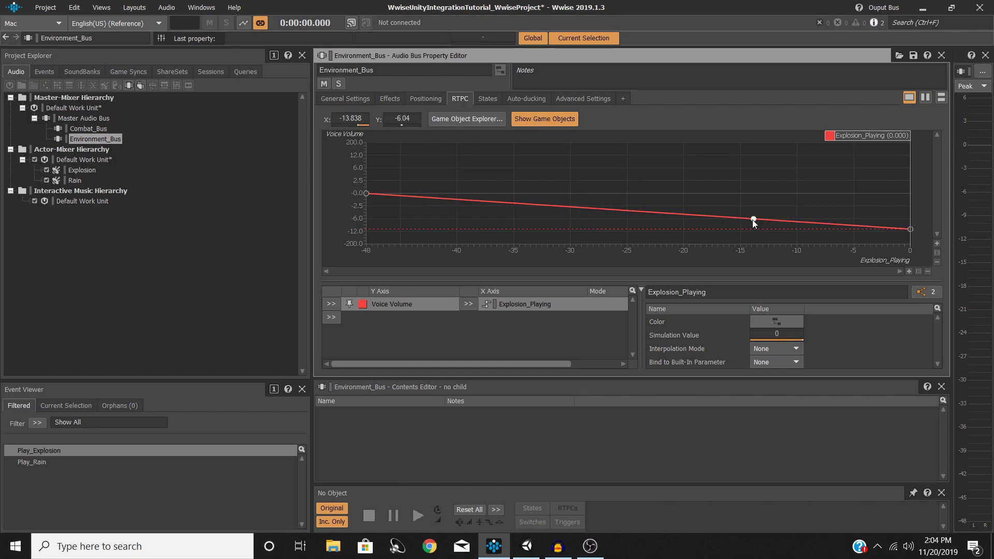
{"action": "left_click_drag", "start_coordinate": [753, 223], "coordinate": [658, 195]}
Step: Make the last curve segment Logarithmic, pull its end point to -200, and save
{"action": "right_click", "coordinate": [745, 206]}
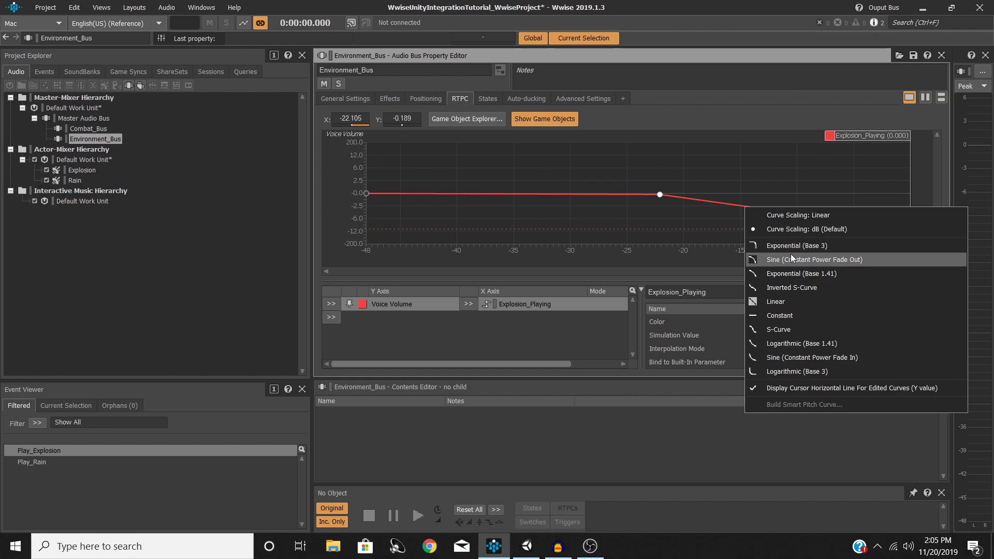
{"action": "left_click", "coordinate": [793, 346]}
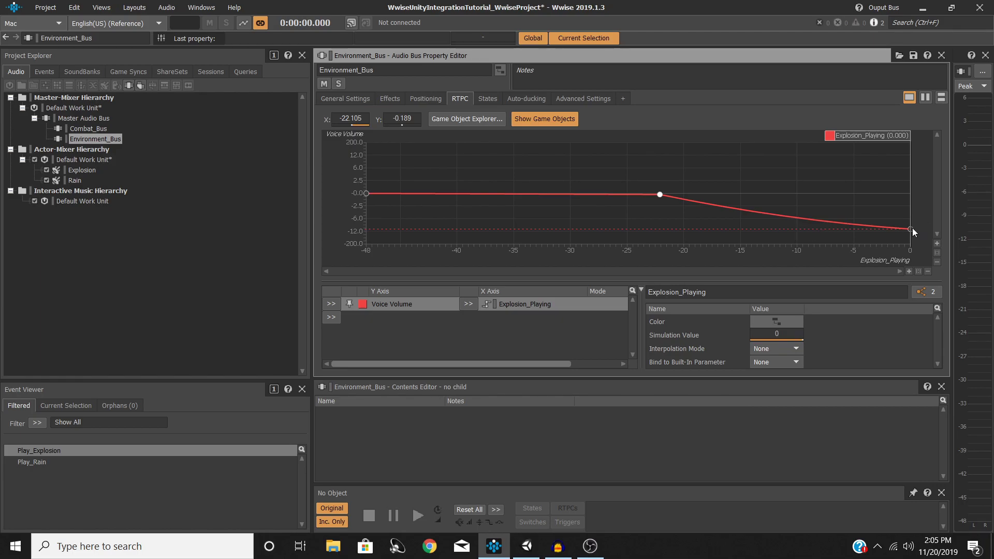
{"action": "left_click_drag", "start_coordinate": [912, 229], "coordinate": [912, 234]}
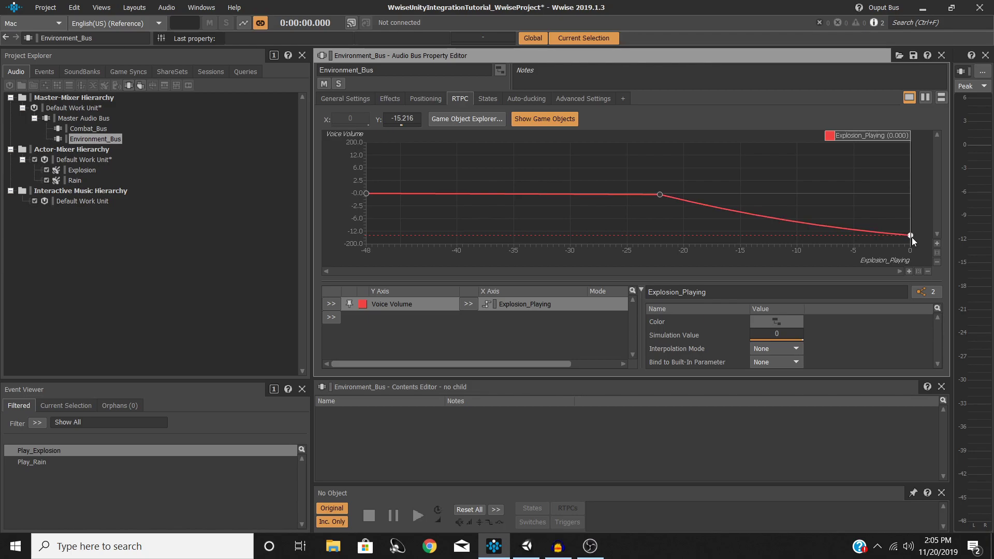
{"action": "mouse_move", "coordinate": [911, 234]}
{"action": "left_mouse_down"}
{"action": "mouse_move", "coordinate": [911, 247]}
{"action": "mouse_move", "coordinate": [915, 234]}
{"action": "left_mouse_up"}
{"action": "key", "text": "ctrl+s"}
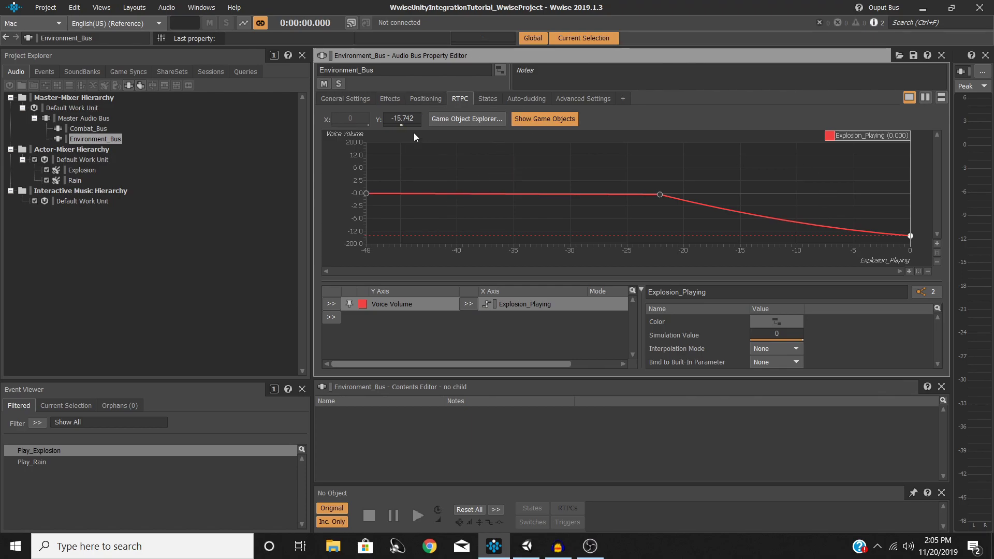
Step: Set the Explosion sound's output bus to Combat_Bus
{"action": "left_click", "coordinate": [83, 169]}
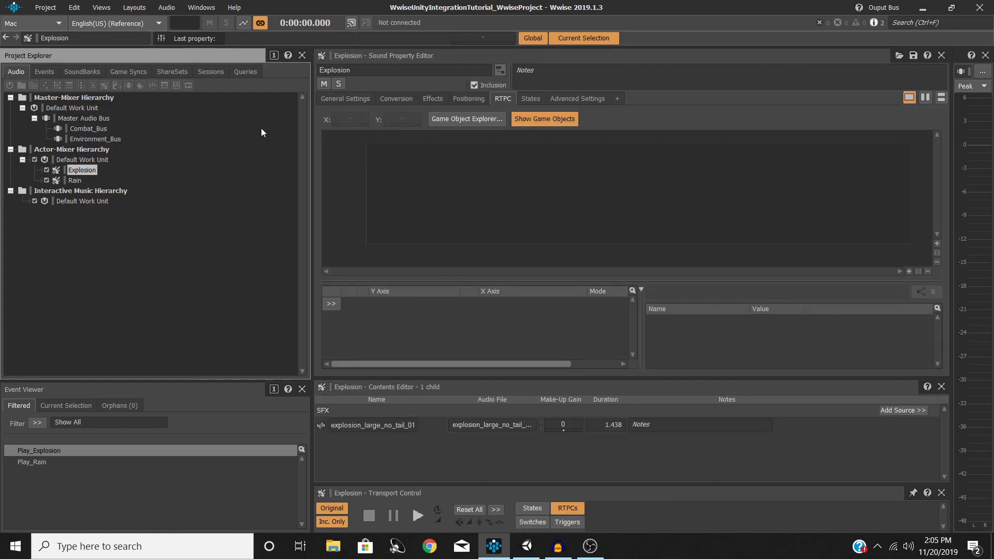
{"action": "left_click", "coordinate": [338, 97]}
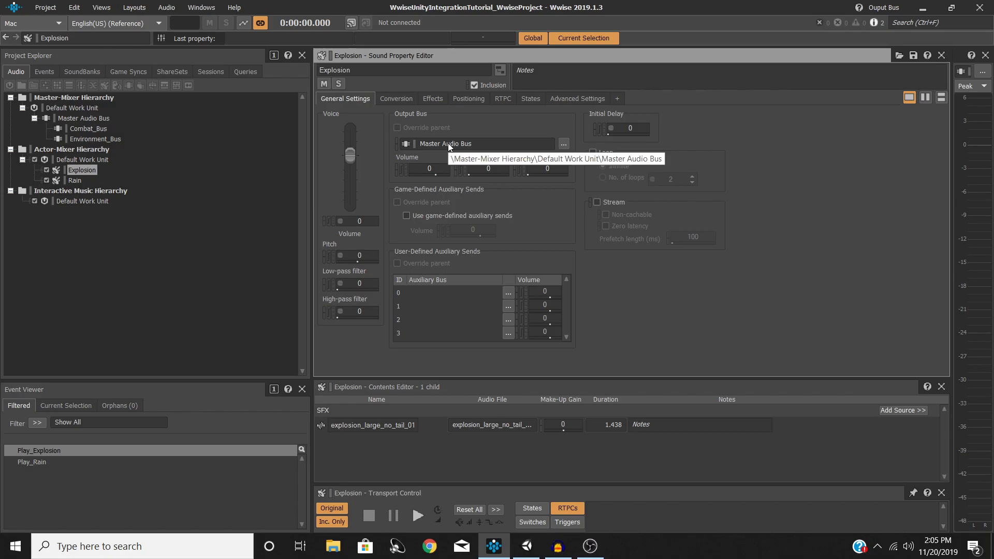
{"action": "left_click", "coordinate": [563, 143]}
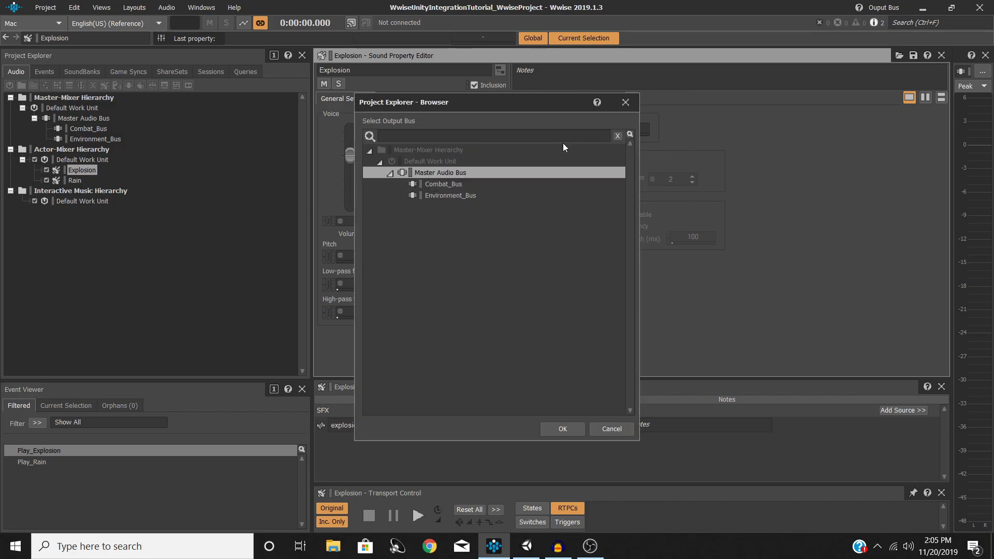
{"action": "double_click", "coordinate": [448, 184]}
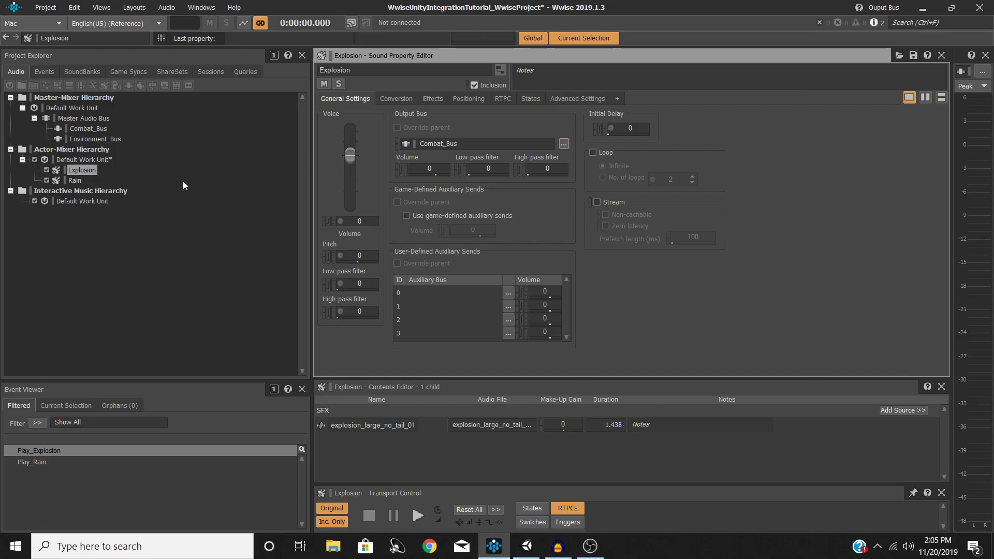
Step: Set the Rain sound's output bus to Environment_Bus, verify Explosion, and save
{"action": "left_click", "coordinate": [75, 180]}
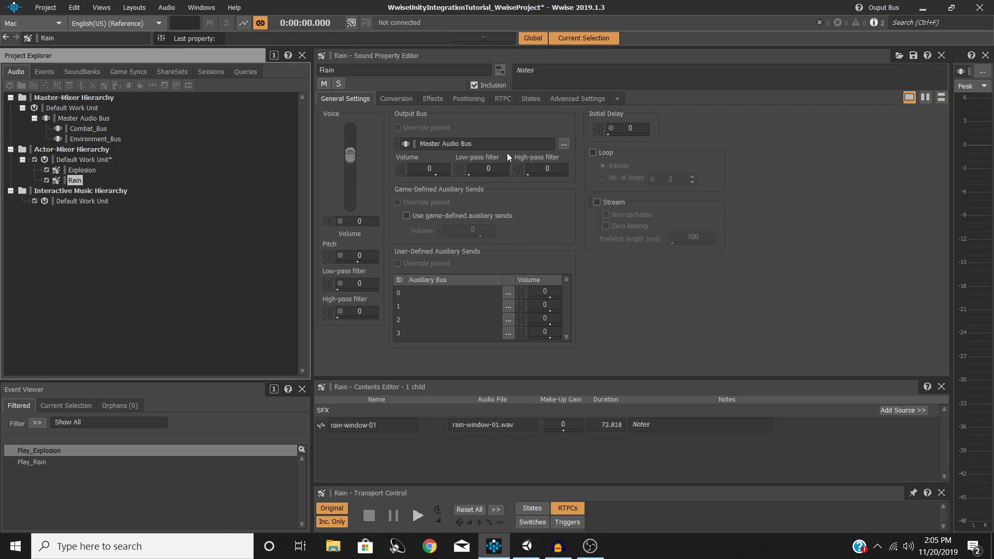
{"action": "left_click", "coordinate": [562, 143]}
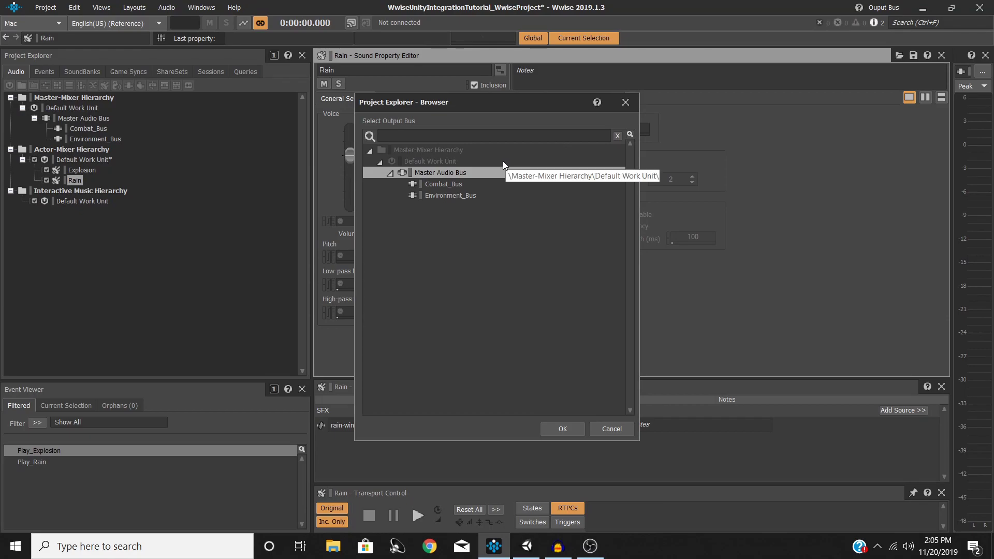
{"action": "double_click", "coordinate": [436, 195]}
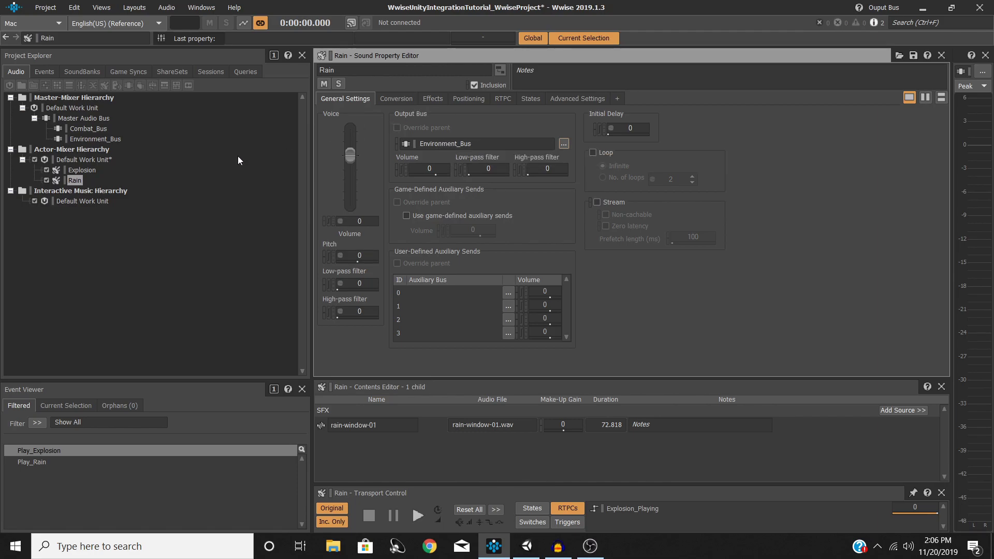
{"action": "left_click", "coordinate": [94, 171]}
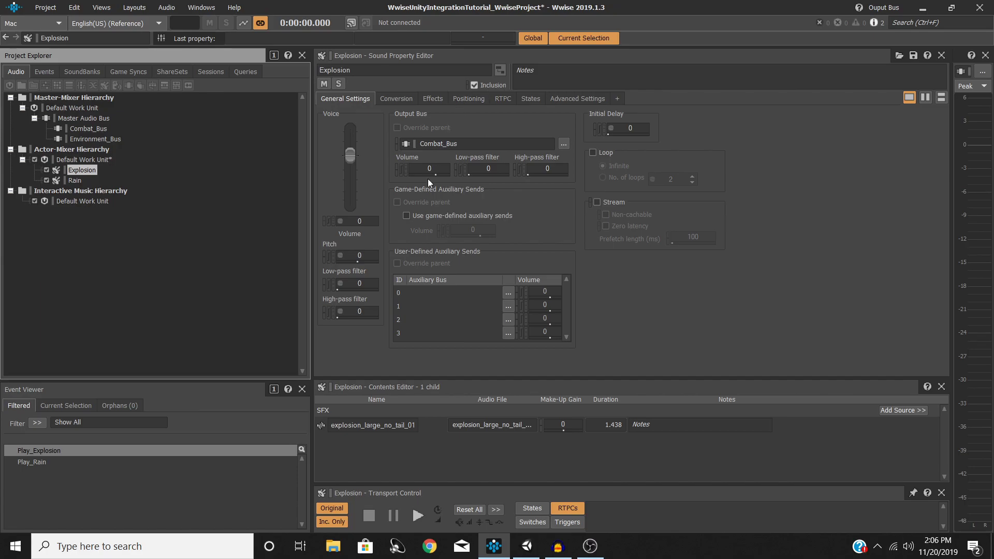
{"action": "key", "text": "ctrl+s"}
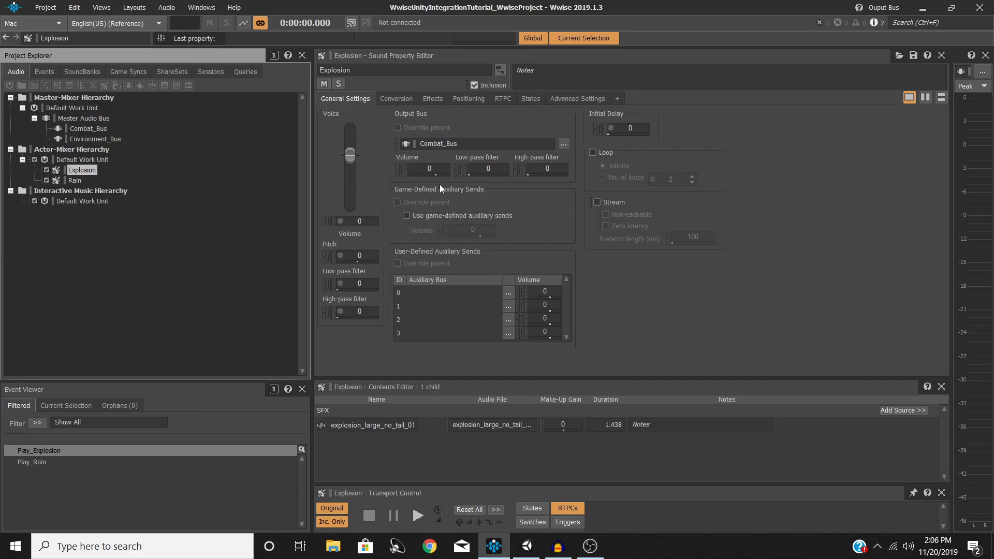
Step: Switch to the SoundBank layout and select the Explosion sound and Play_Rain event
{"action": "key", "text": "F7"}
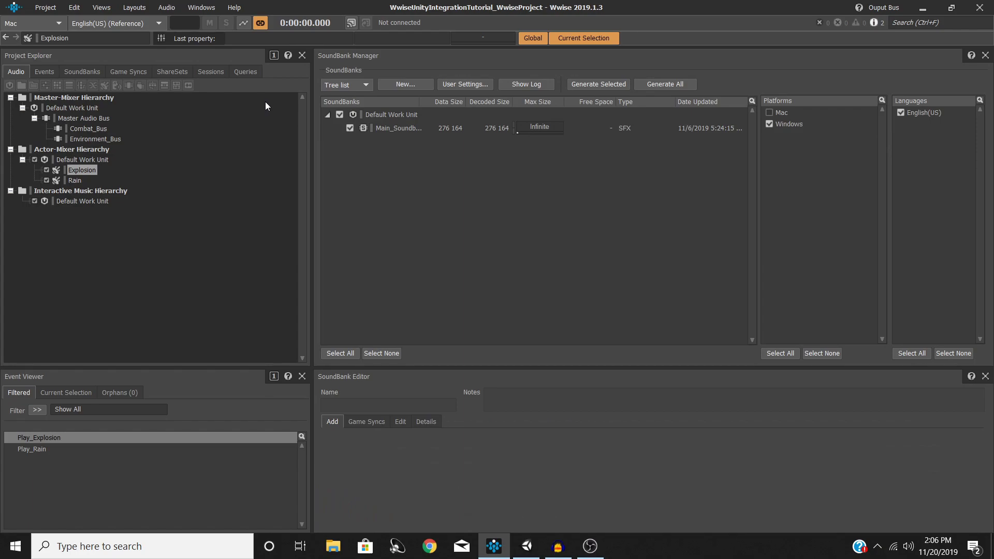
{"action": "left_click", "coordinate": [147, 9]}
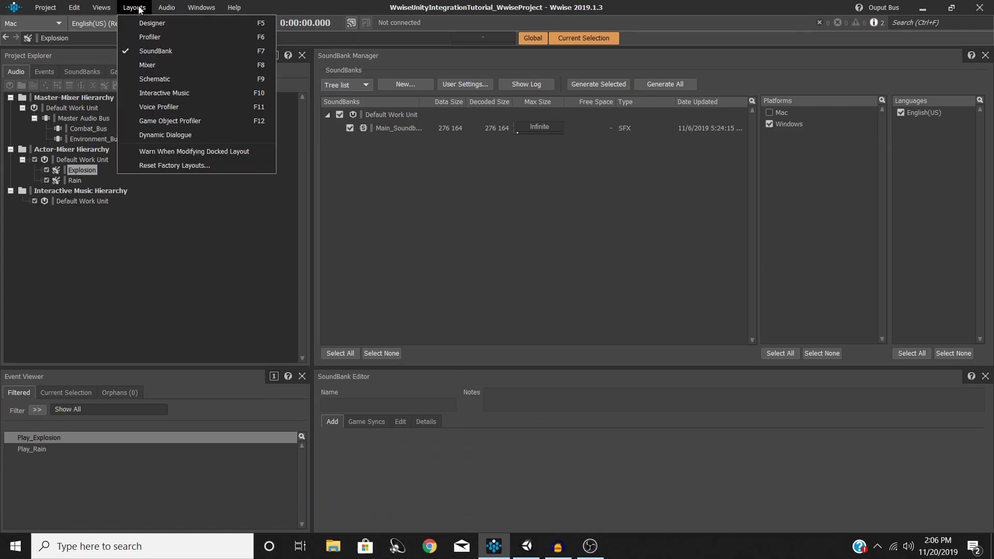
{"action": "left_click", "coordinate": [164, 53]}
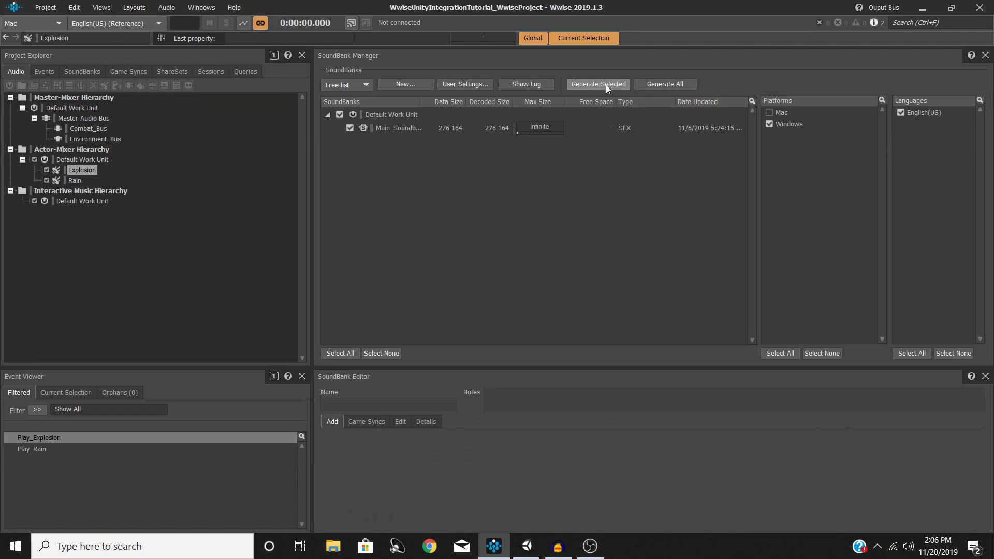
{"action": "left_click", "coordinate": [90, 171]}
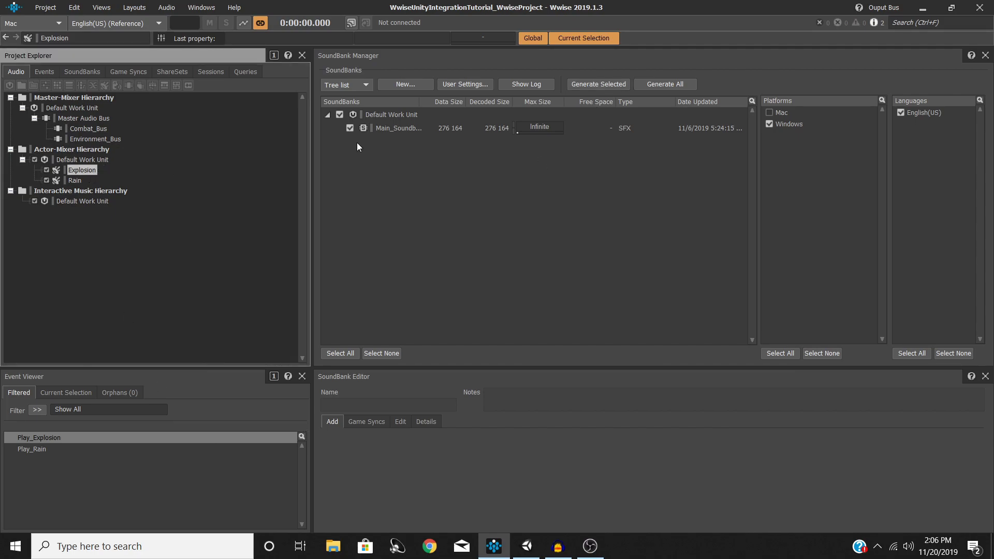
{"action": "left_click", "coordinate": [80, 180]}
{"action": "left_click", "coordinate": [85, 171]}
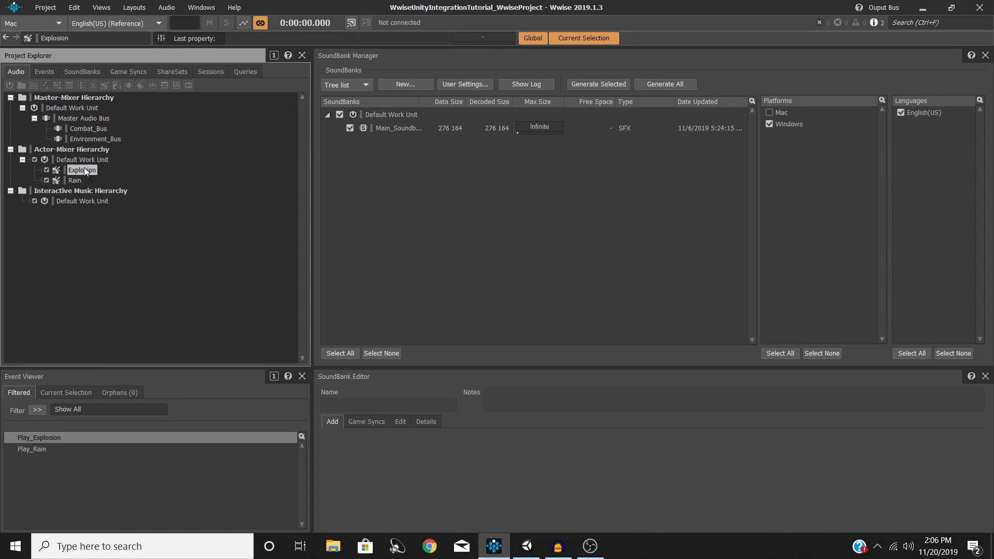
{"action": "left_click", "coordinate": [30, 449]}
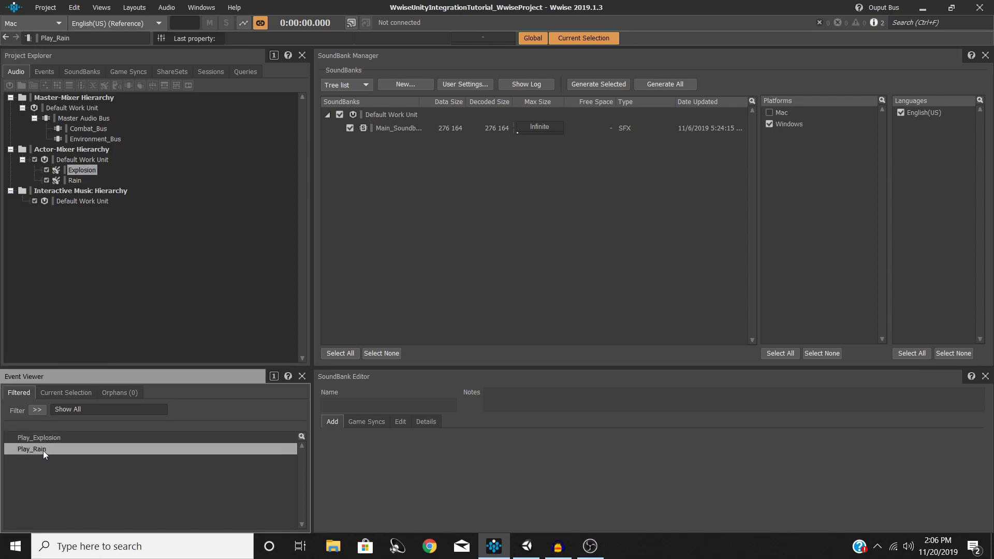
Step: Generate Main_Soundbank and dismiss the generation results
{"action": "left_click", "coordinate": [399, 128]}
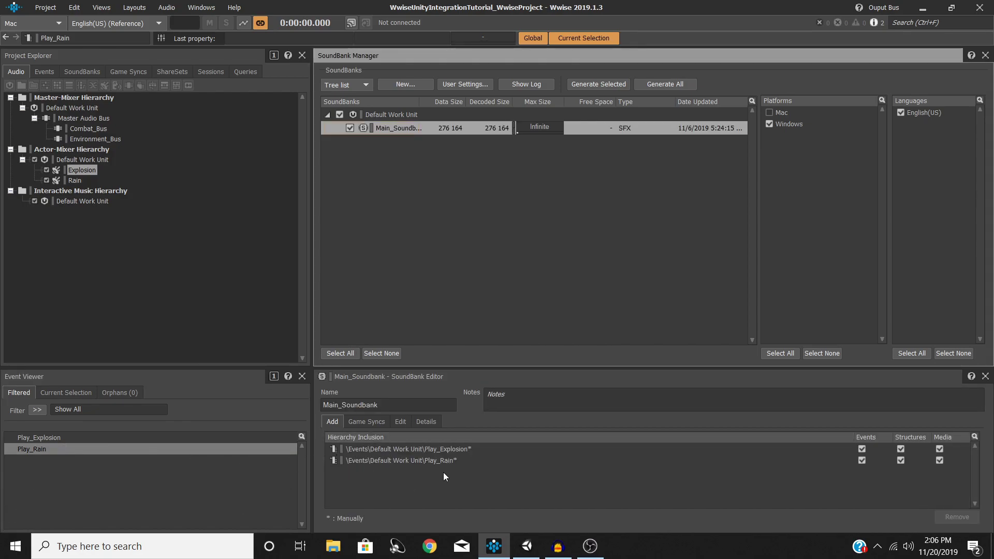
{"action": "left_click", "coordinate": [600, 84]}
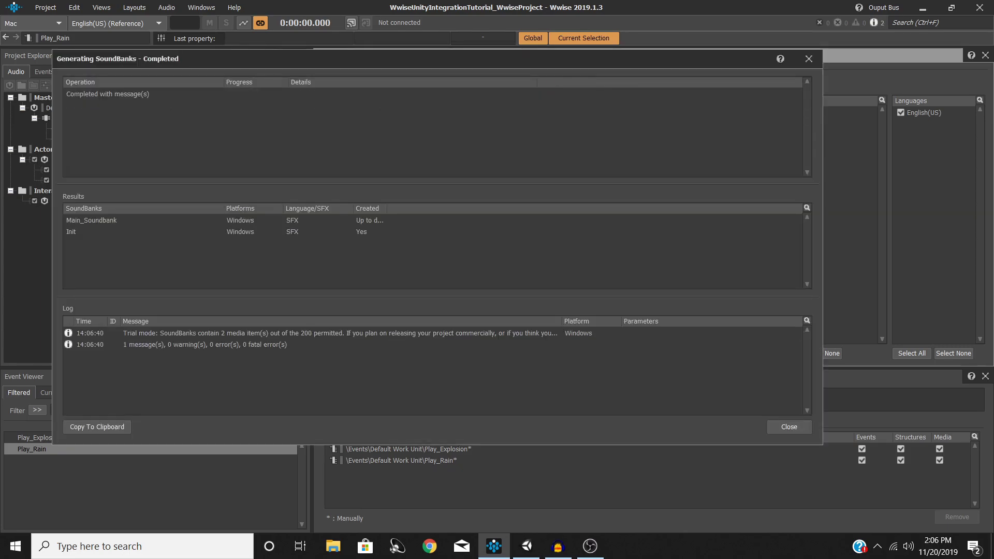
{"action": "left_click", "coordinate": [796, 427]}
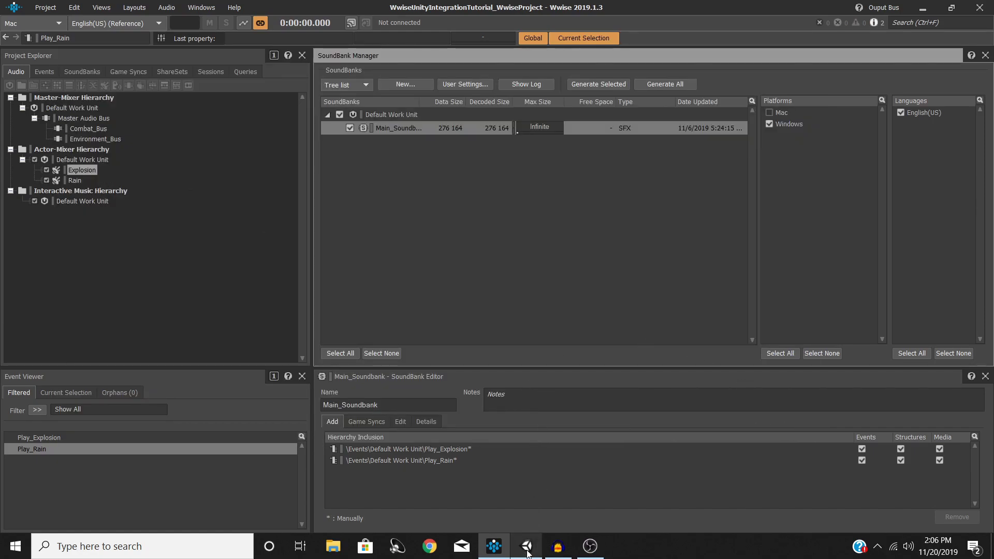
Step: In Unity, orbit the scene and inspect the white rain Cube and blue trigger Cube (1)
{"action": "mouse_move", "coordinate": [524, 555]}
{"action": "left_click", "coordinate": [538, 473]}
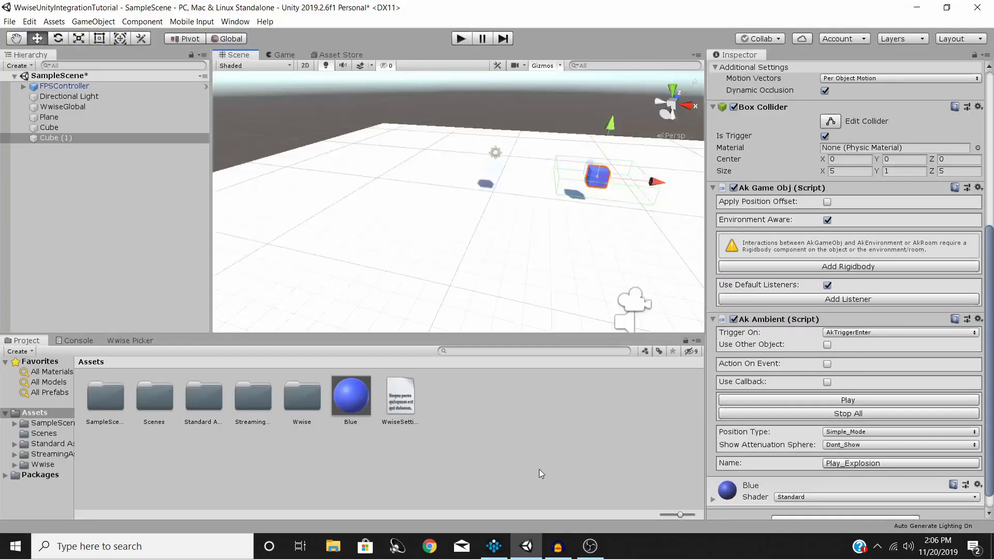
{"action": "left_click_drag", "start_coordinate": [486, 264], "coordinate": [451, 209]}
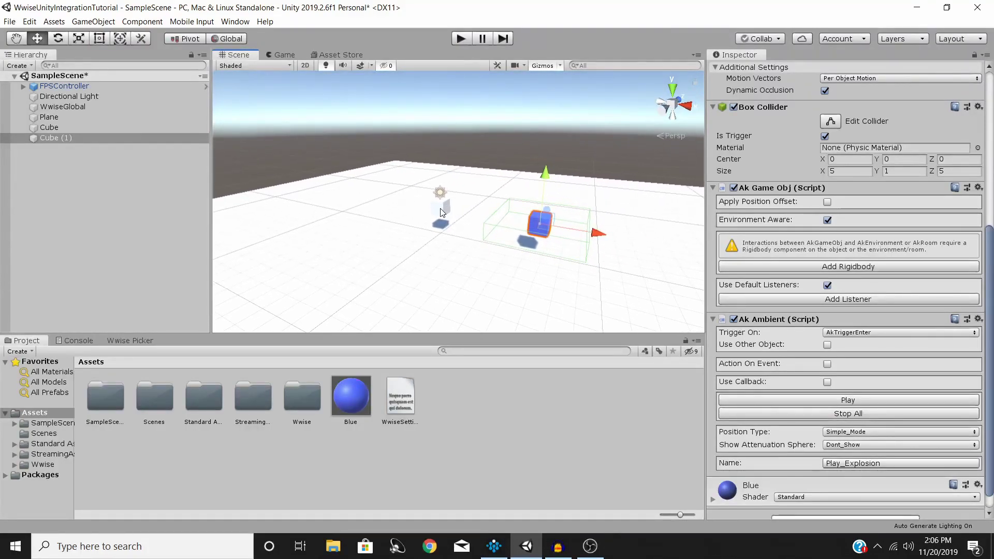
{"action": "left_click", "coordinate": [440, 208]}
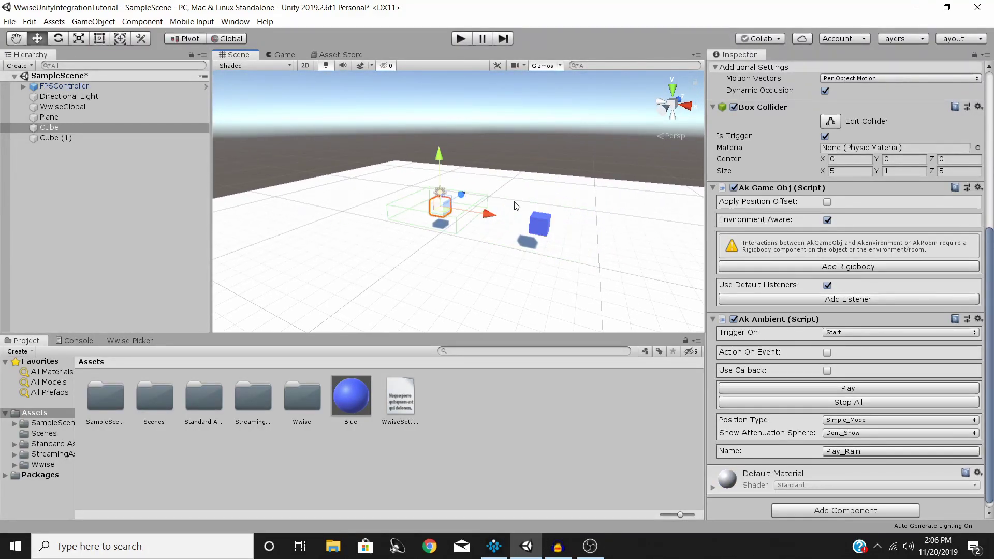
{"action": "left_click", "coordinate": [545, 228]}
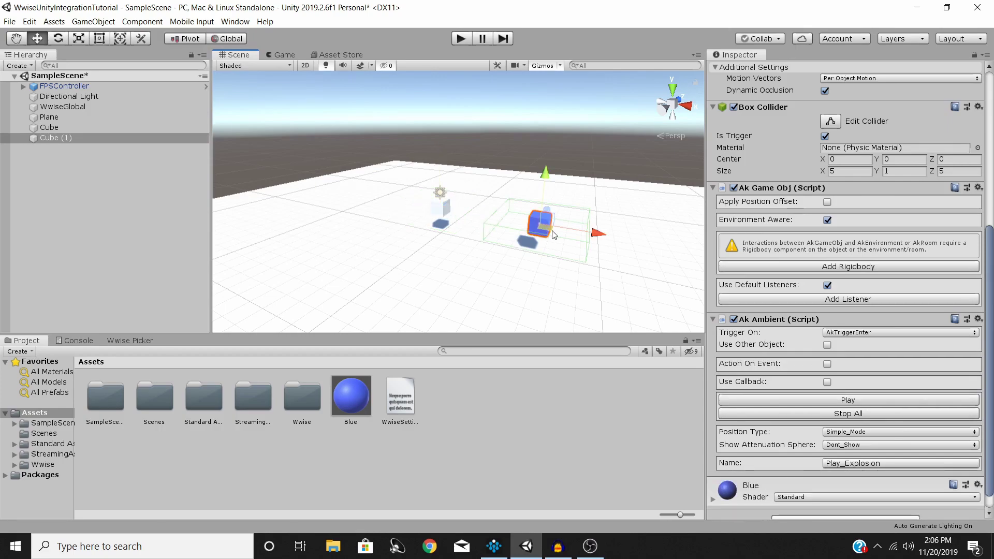
{"action": "left_click", "coordinate": [439, 207]}
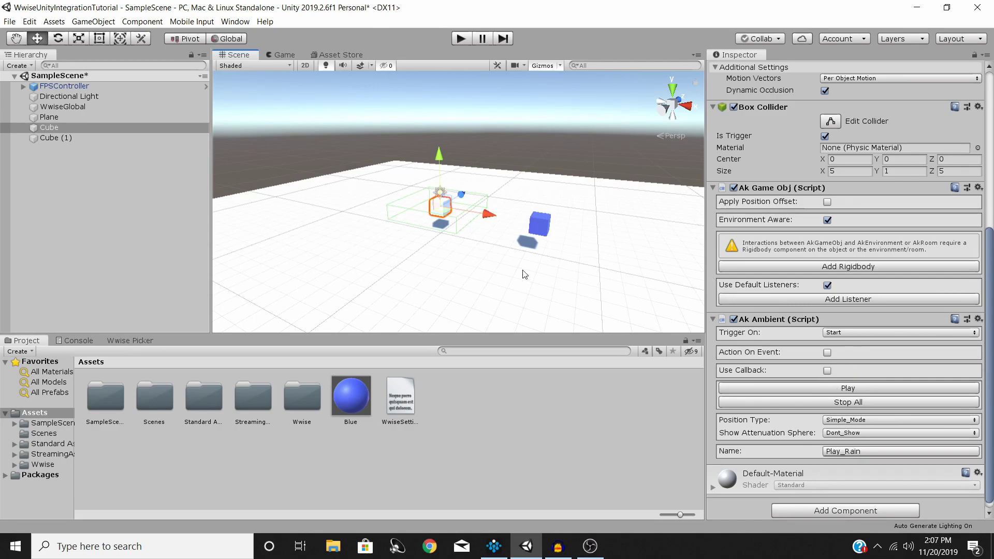
Step: Create a new cube, Cube (2), and move it toward the camera
{"action": "right_click", "coordinate": [80, 182]}
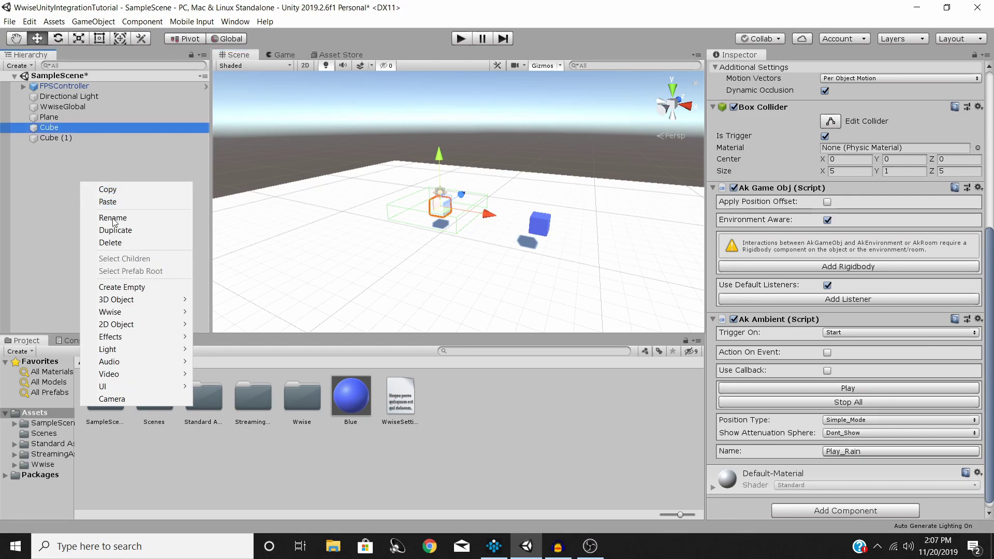
{"action": "mouse_move", "coordinate": [130, 300]}
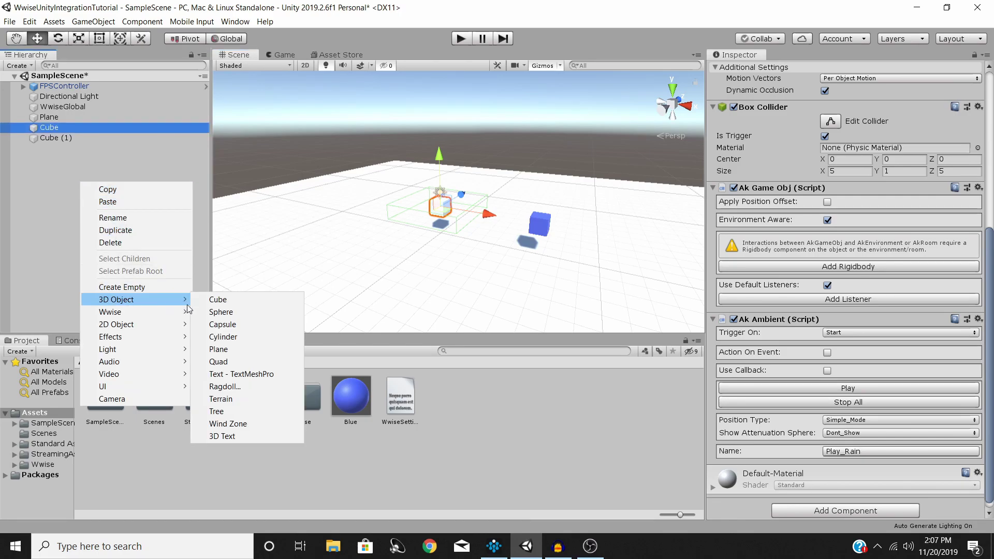
{"action": "left_click", "coordinate": [218, 299]}
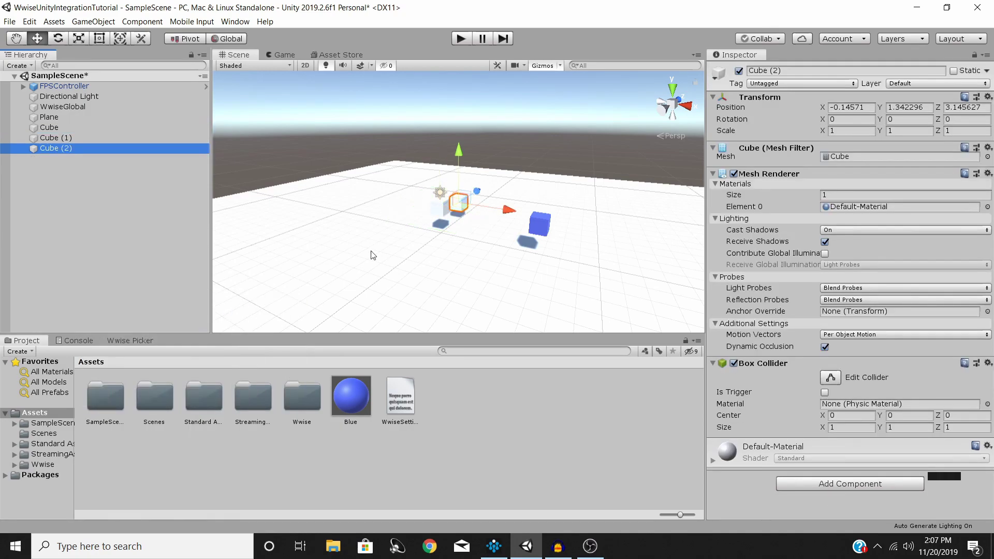
{"action": "left_click_drag", "start_coordinate": [475, 190], "coordinate": [371, 256]}
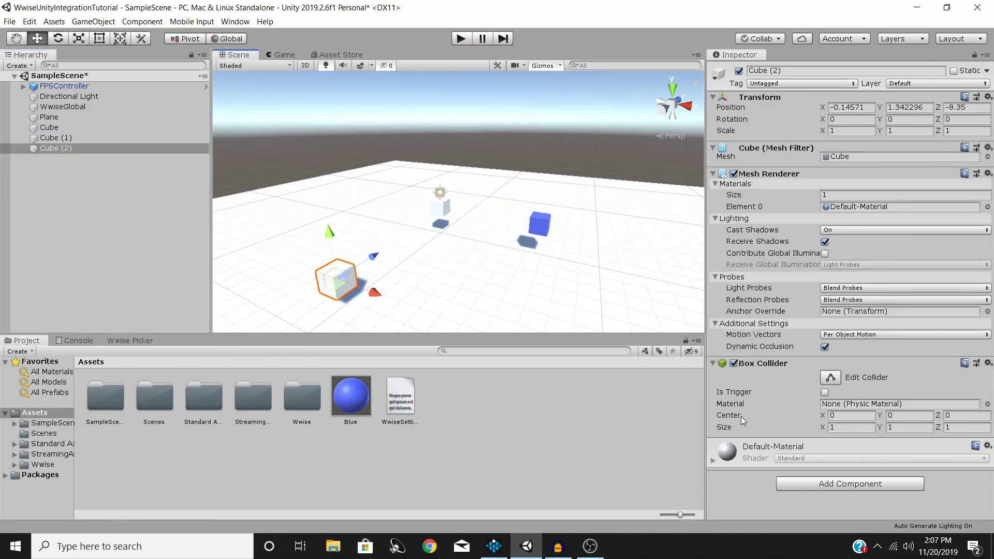
Step: Add an AkAmbient component to Cube (2)
{"action": "left_click", "coordinate": [841, 484]}
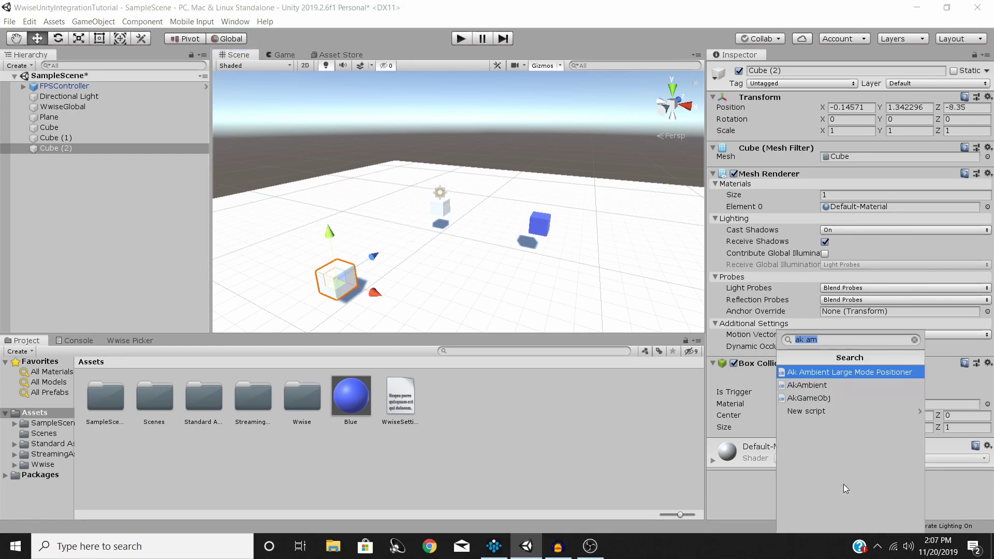
{"action": "key", "text": "BackSpace"}
{"action": "type", "text": "ak amb"}
{"action": "left_click", "coordinate": [812, 385]}
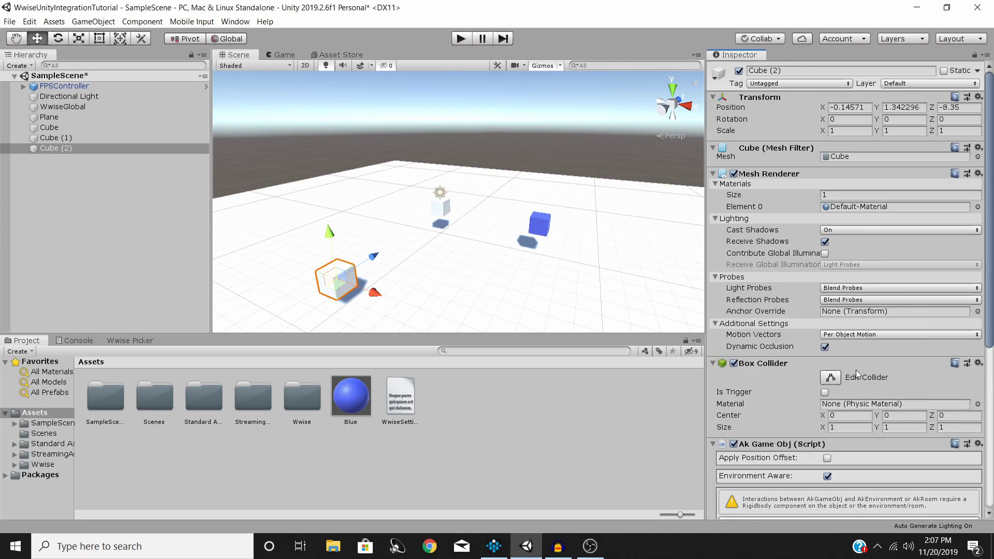
{"action": "scroll", "coordinate": [865, 339], "scroll_direction": "down", "scroll_amount": 5}
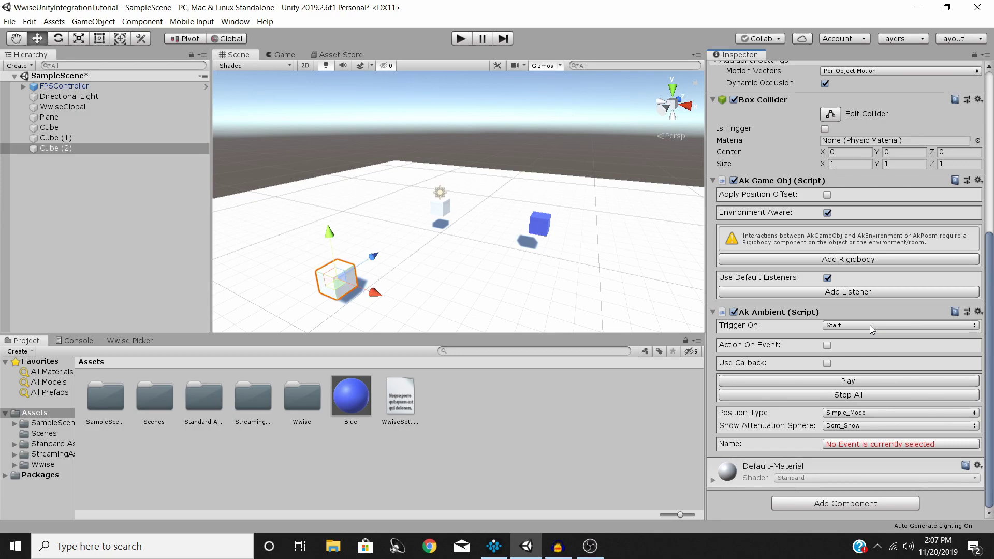
Step: Make Cube (2)'s ambient play Play_Rain, triggered on Start
{"action": "left_click", "coordinate": [865, 444]}
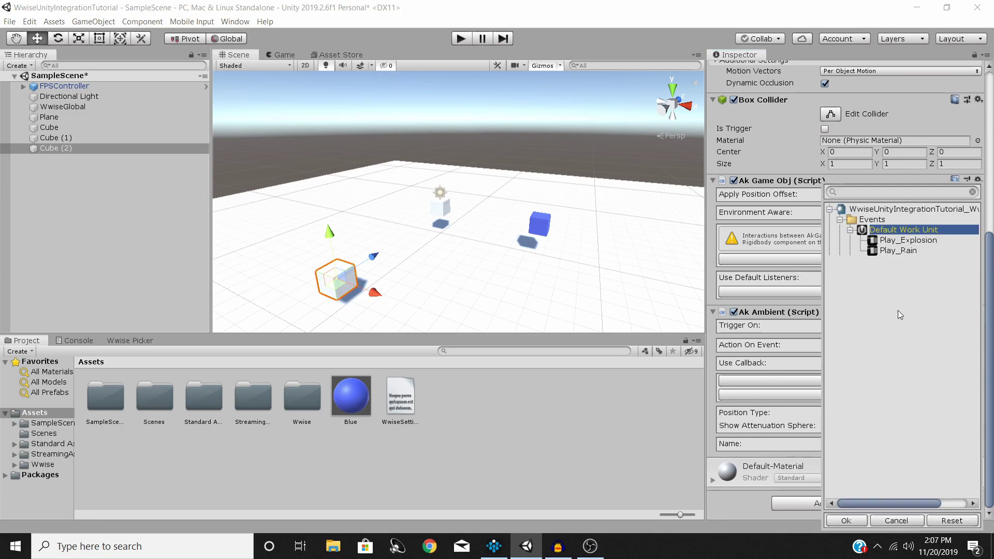
{"action": "double_click", "coordinate": [906, 252]}
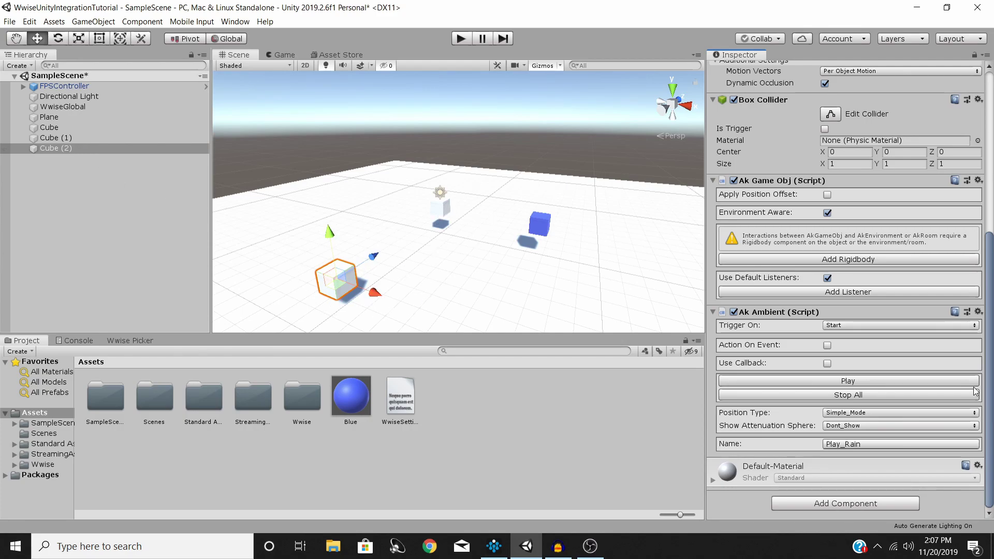
{"action": "left_click", "coordinate": [850, 323]}
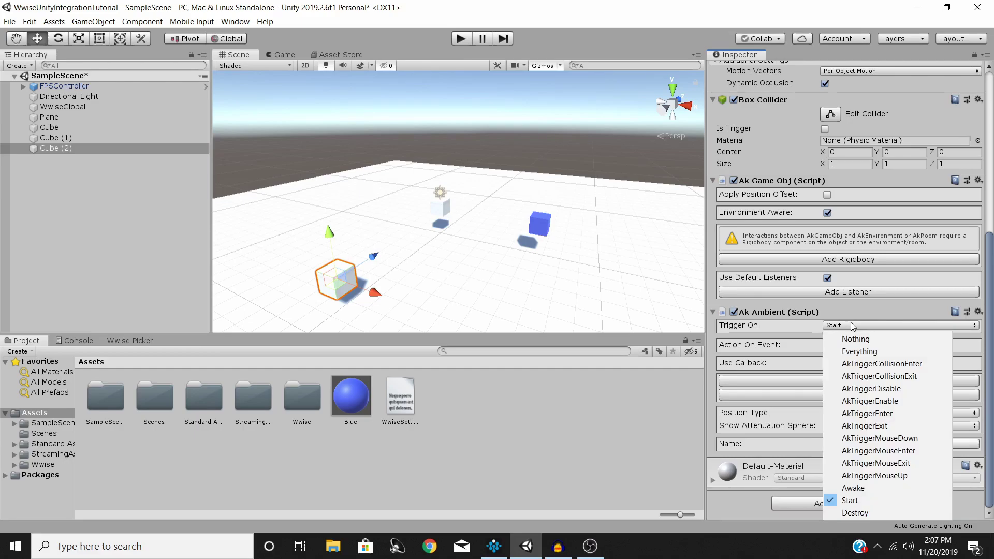
{"action": "left_click", "coordinate": [850, 322]}
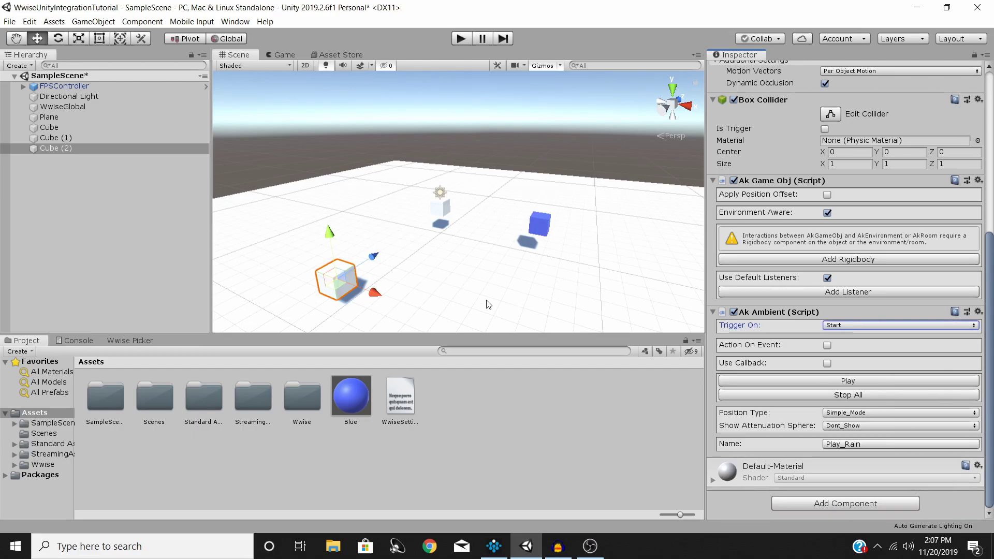
{"action": "right_click", "coordinate": [77, 147]}
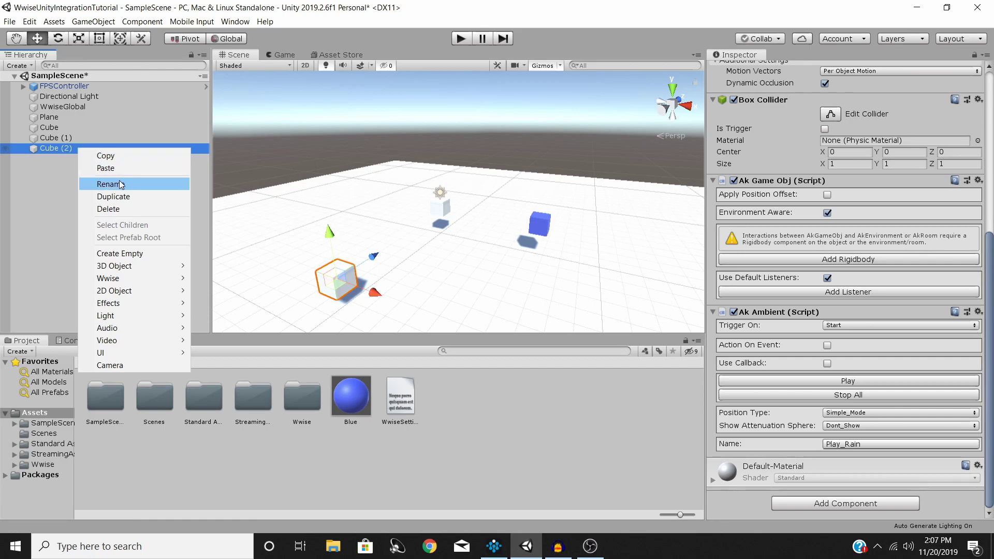
{"action": "left_click", "coordinate": [118, 209]}
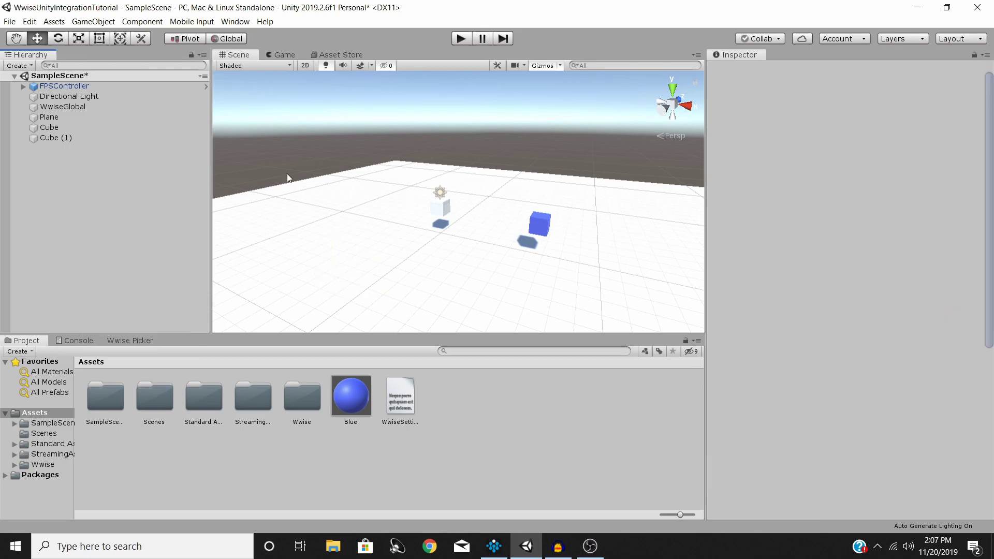
{"action": "left_click", "coordinate": [436, 209]}
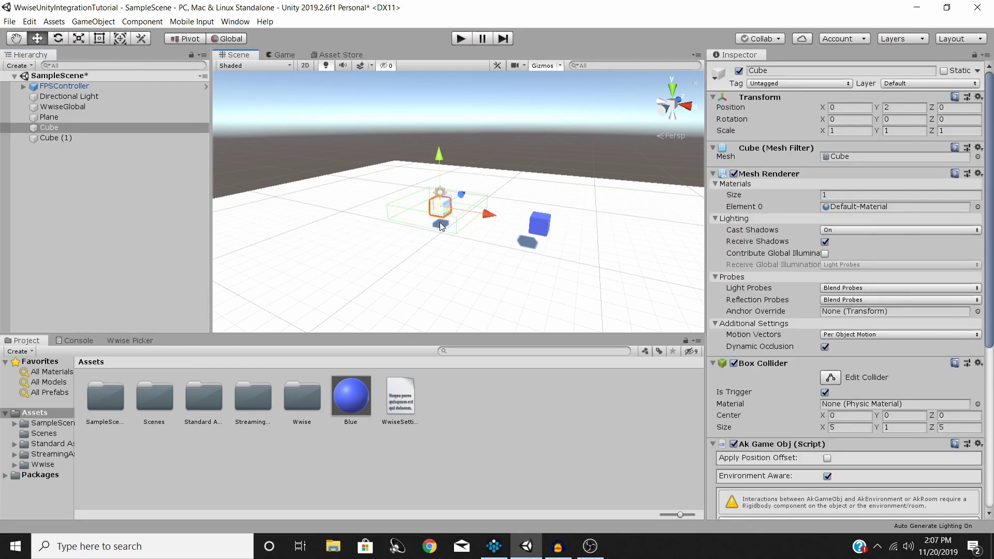
{"action": "key", "text": "ctrl+d"}
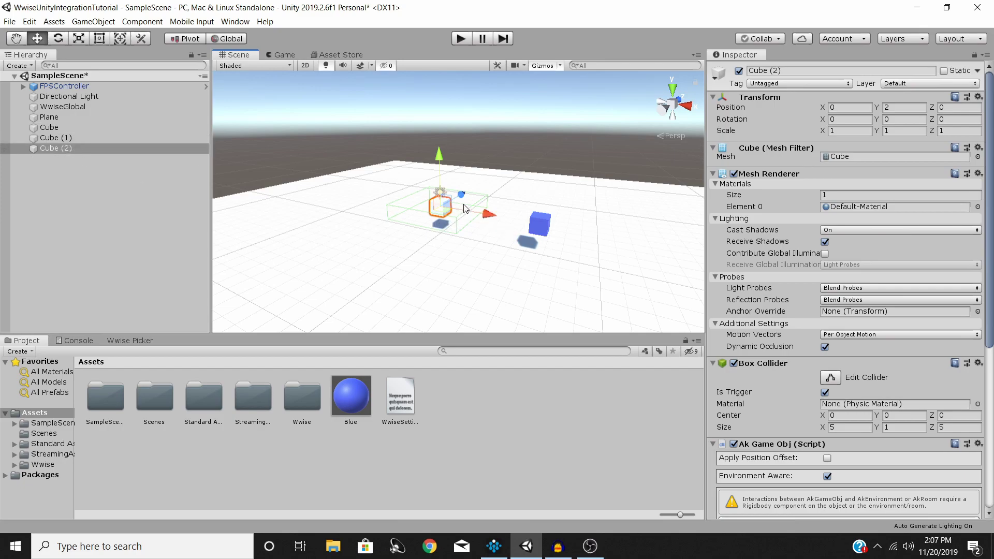
{"action": "left_click_drag", "start_coordinate": [460, 197], "coordinate": [394, 291]}
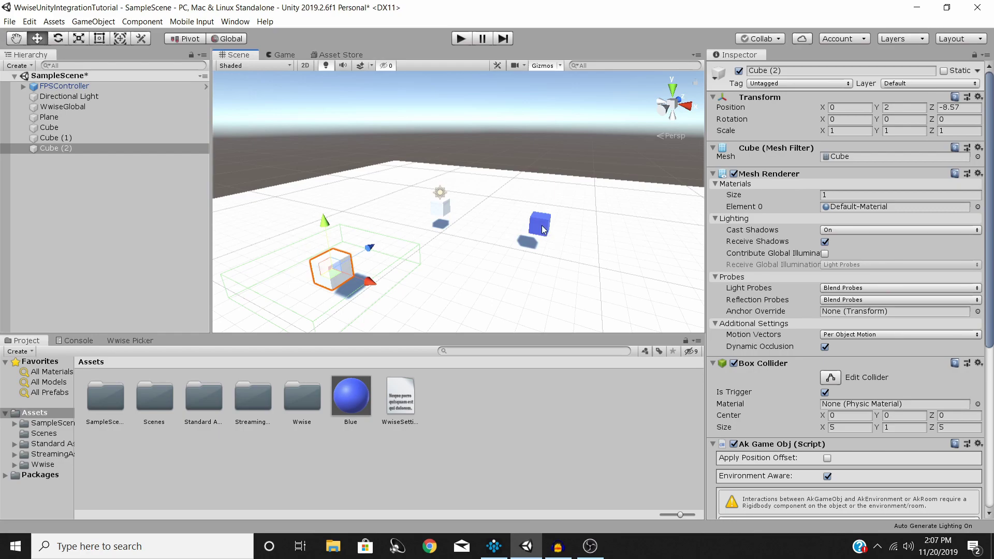
{"action": "scroll", "coordinate": [858, 317], "scroll_direction": "down", "scroll_amount": 5}
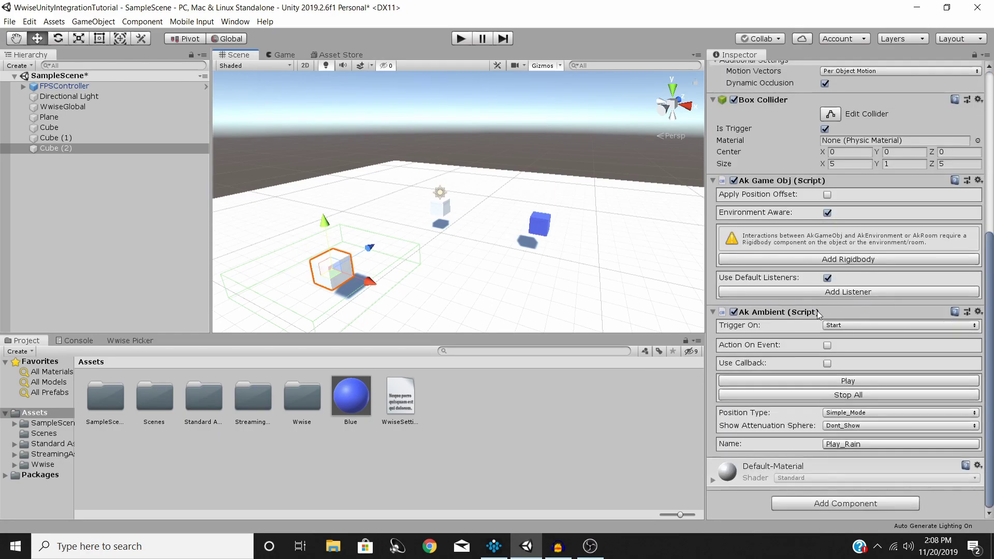
{"action": "left_click", "coordinate": [880, 445]}
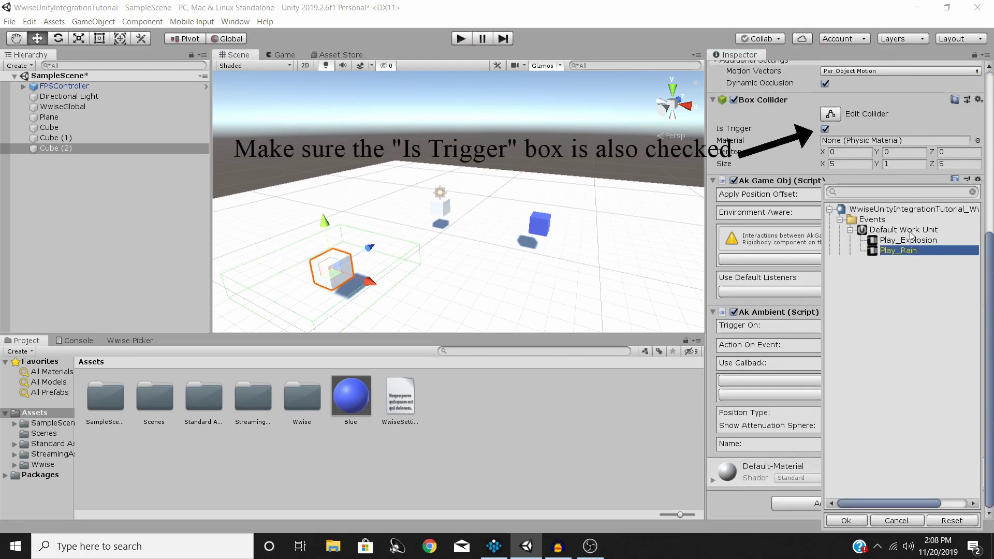
{"action": "double_click", "coordinate": [910, 239]}
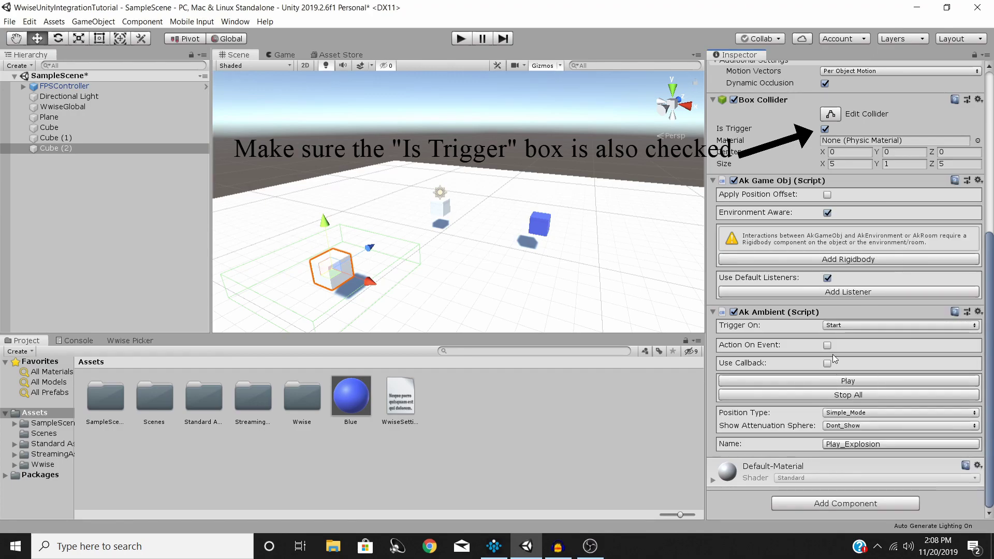
{"action": "left_click", "coordinate": [835, 326]}
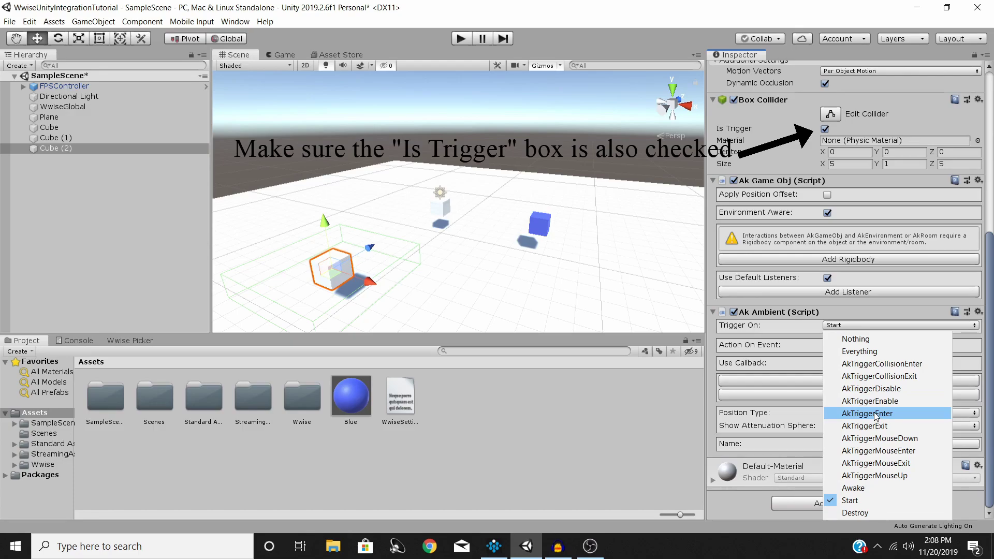
{"action": "left_click", "coordinate": [875, 415]}
{"action": "left_click", "coordinate": [860, 326]}
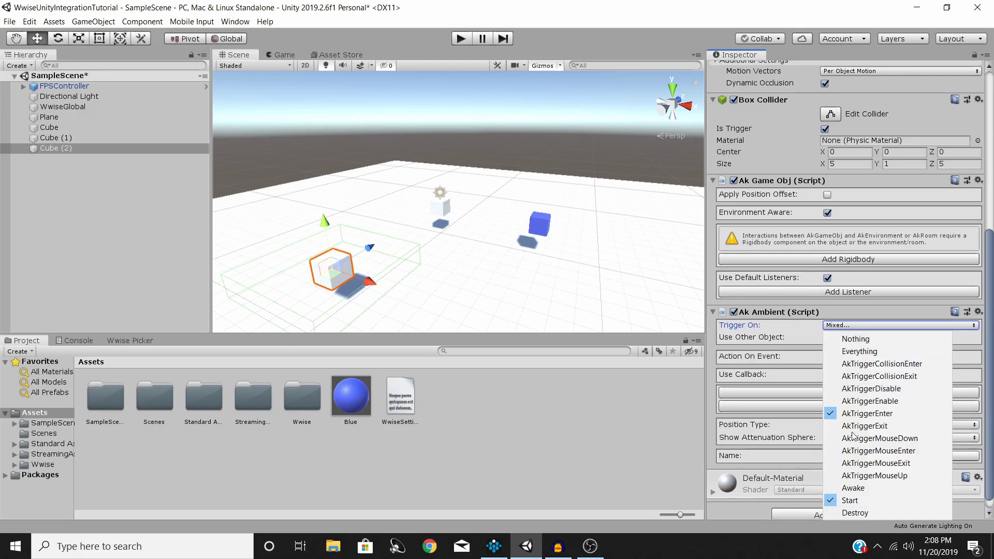
{"action": "left_click", "coordinate": [849, 500]}
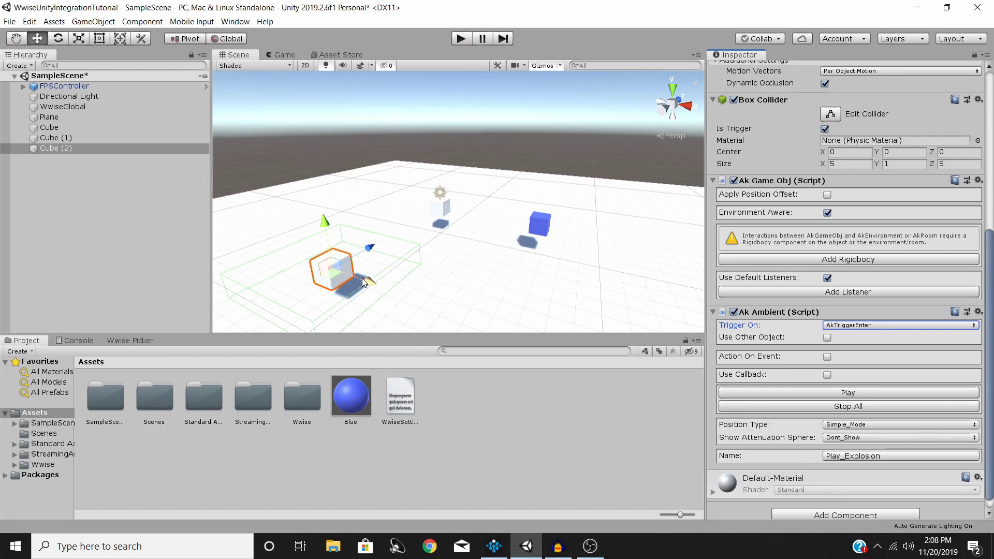
{"action": "key", "text": "Delete"}
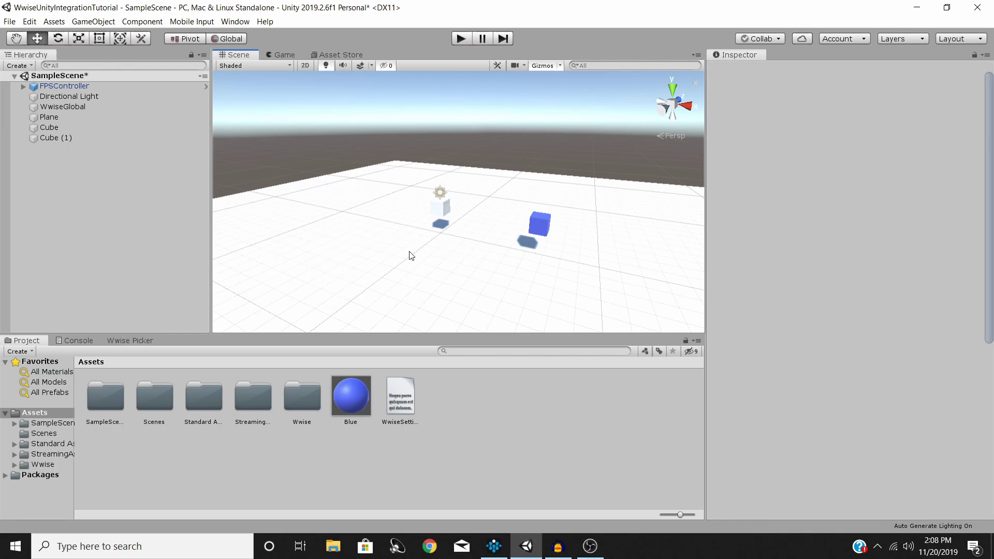
Step: Set WwiseGlobal's Ak Bank to load Main_Soundbank, then save SampleScene
{"action": "left_click", "coordinate": [74, 108]}
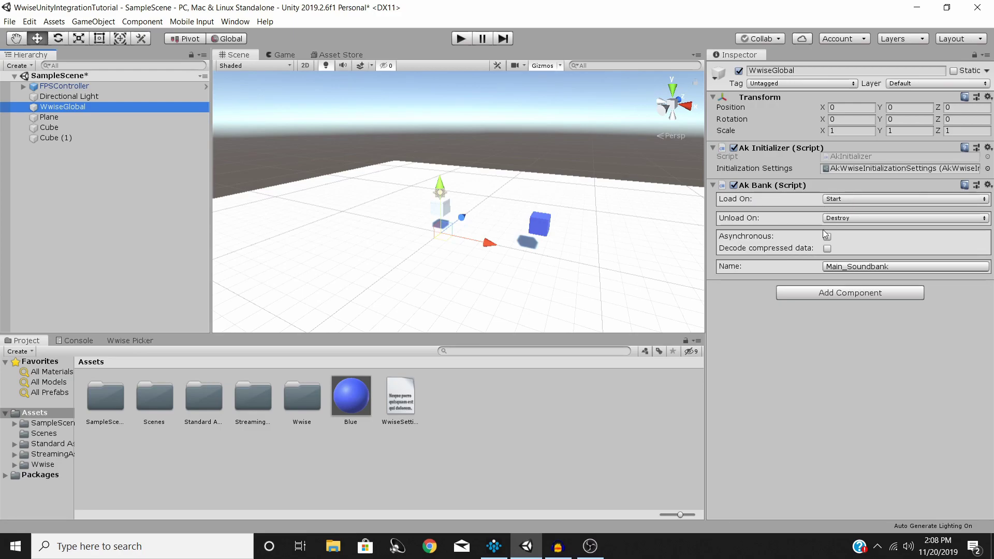
{"action": "left_click", "coordinate": [850, 265]}
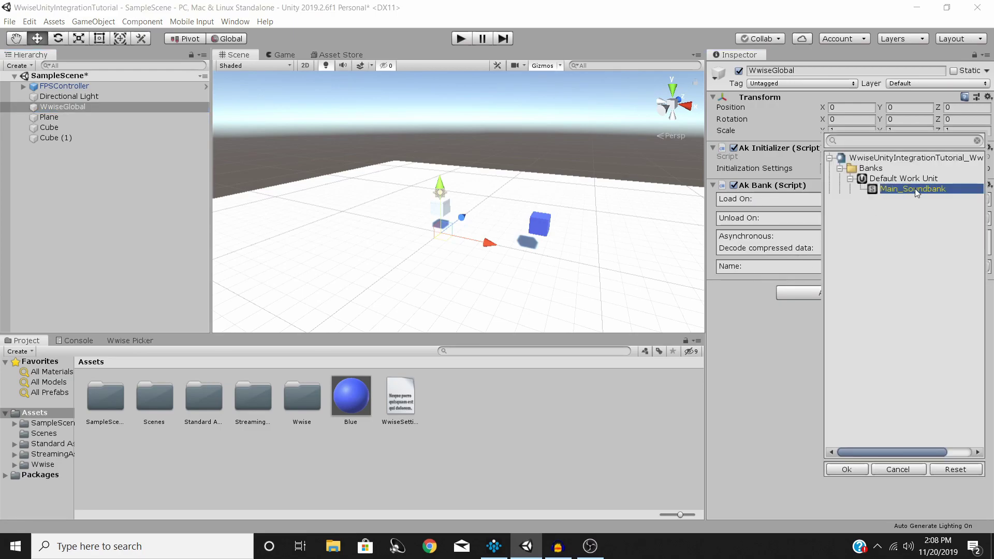
{"action": "double_click", "coordinate": [915, 189]}
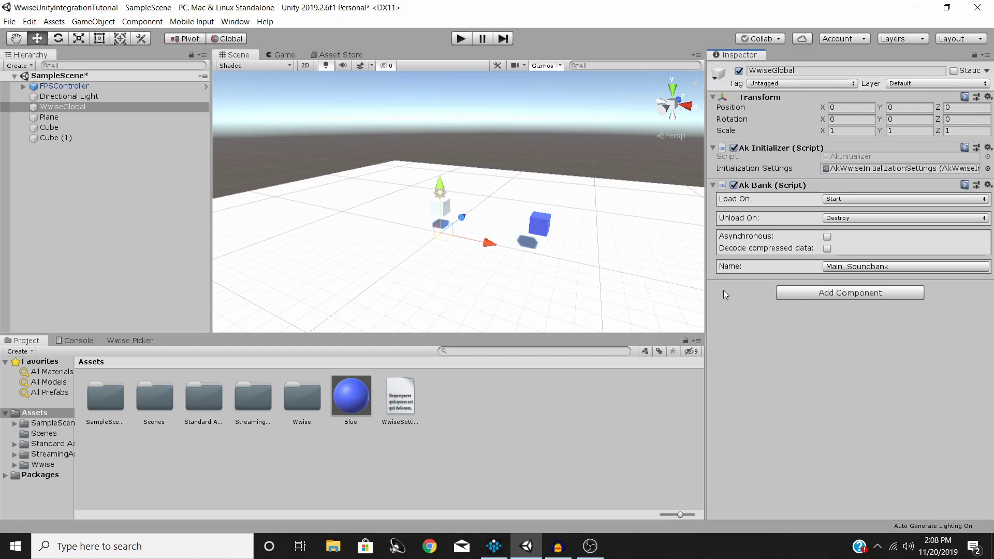
{"action": "key", "text": "ctrl+s"}
Step: Play the scene as FPSController, walking into the blue cube and back out several times
{"action": "left_click", "coordinate": [72, 89]}
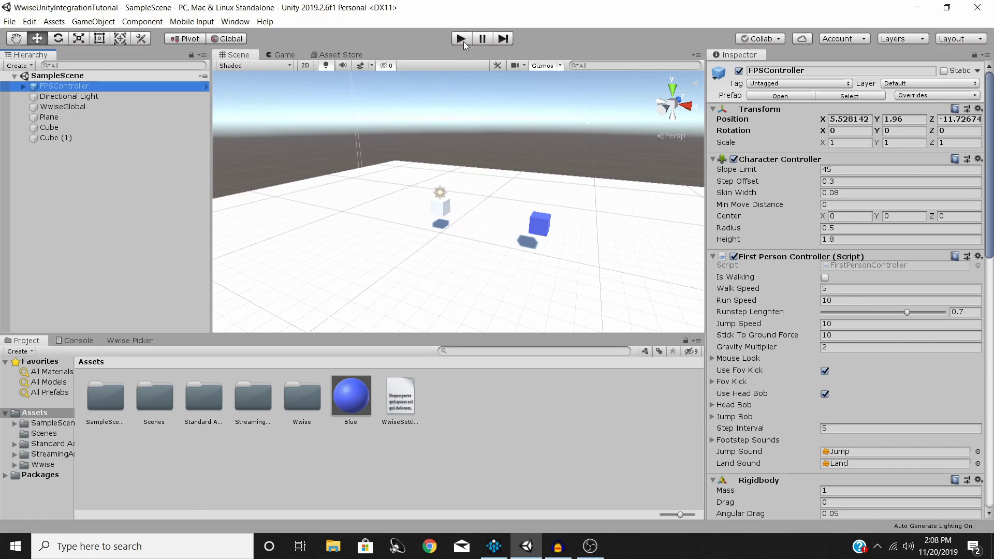
{"action": "left_click", "coordinate": [461, 39]}
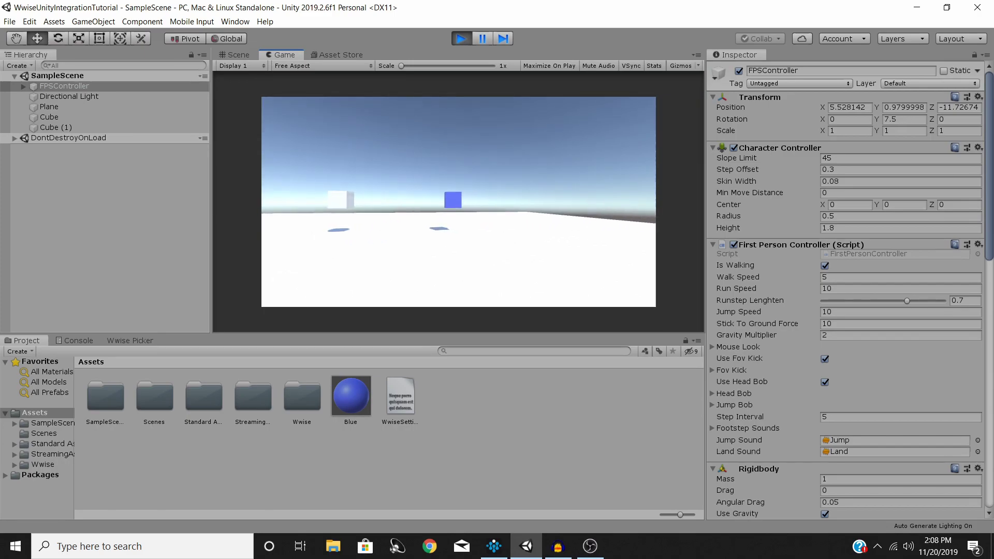
{"action": "key", "text": "w"}
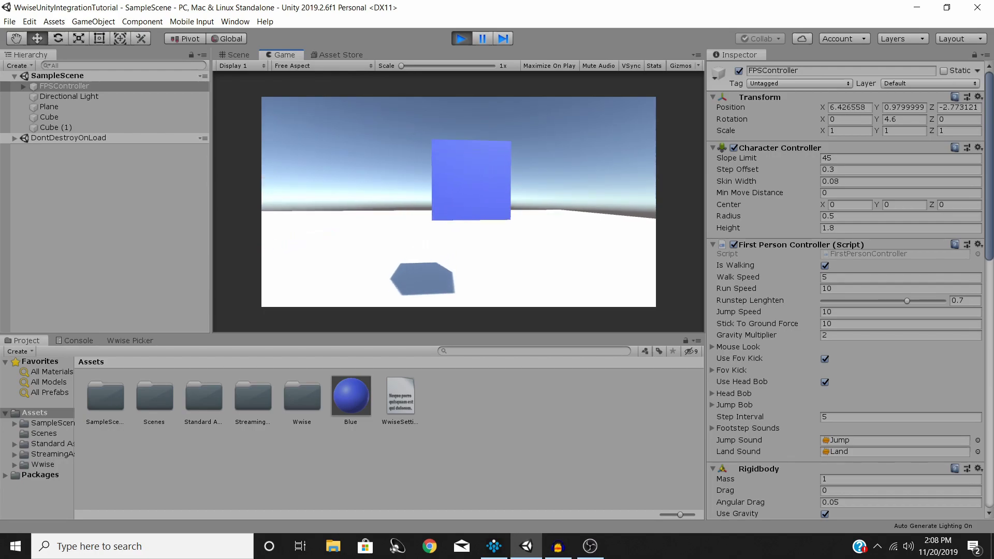
{"action": "key", "text": "w"}
{"action": "key", "text": "s"}
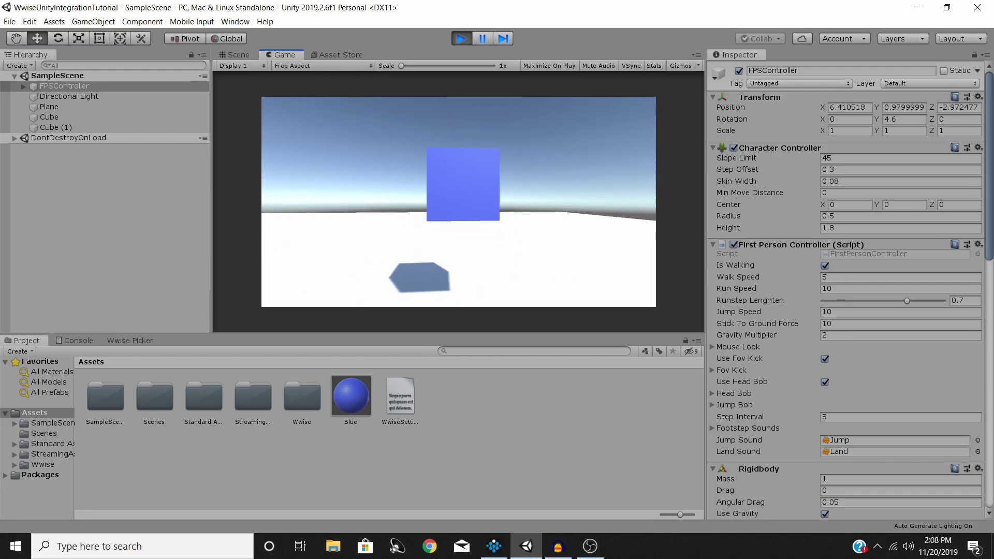
{"action": "key", "text": "w"}
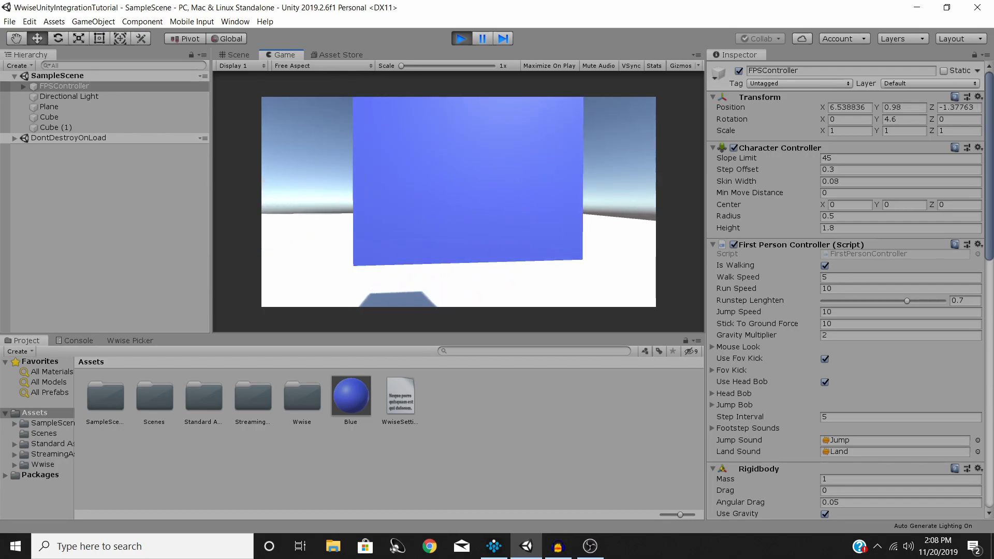
{"action": "key", "text": "s"}
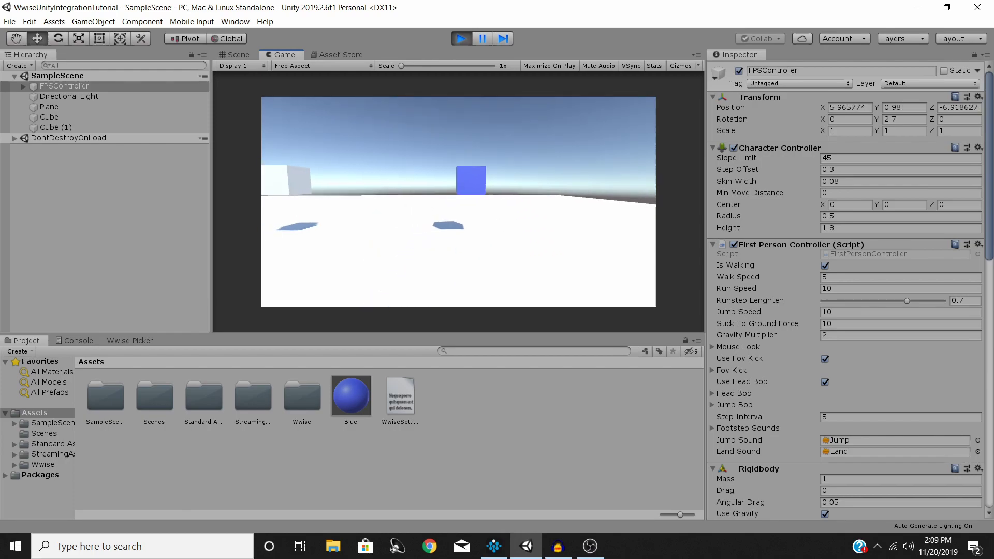
{"action": "key", "text": "a"}
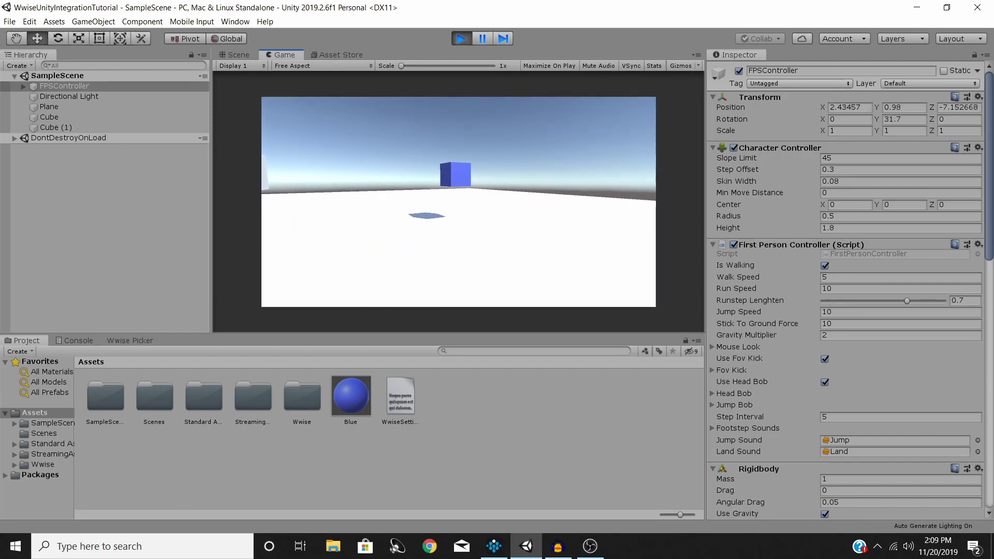
{"action": "key", "text": "w"}
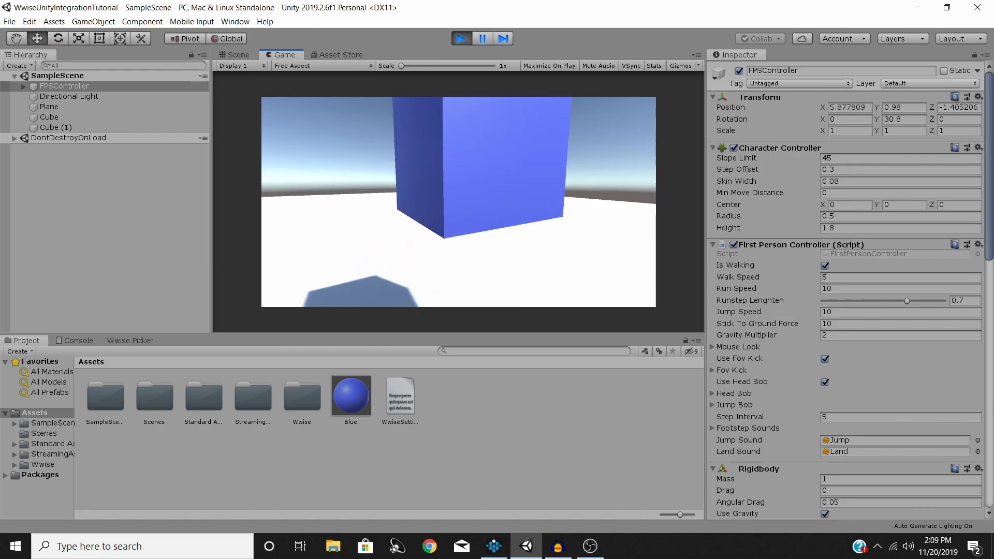
{"action": "key", "text": "d"}
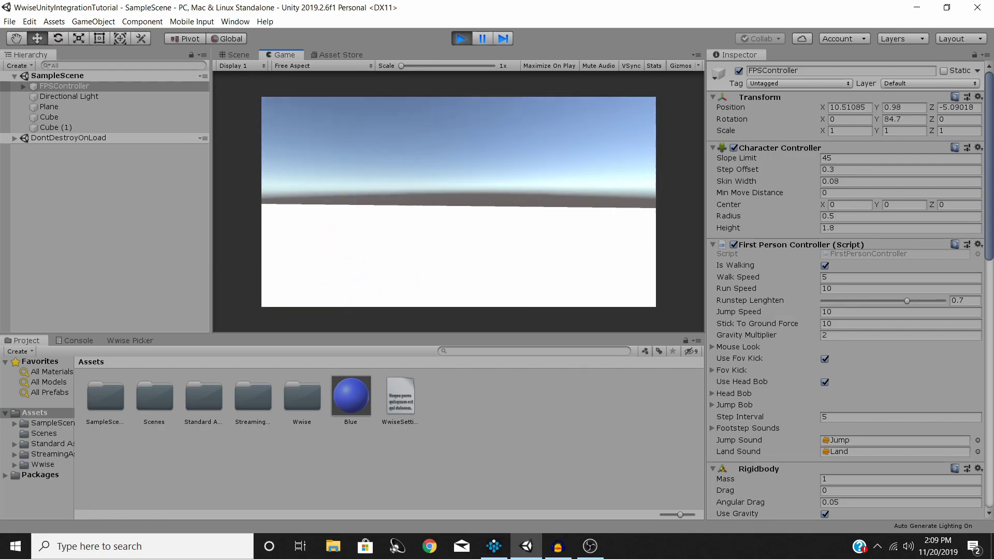
{"action": "key", "text": "s"}
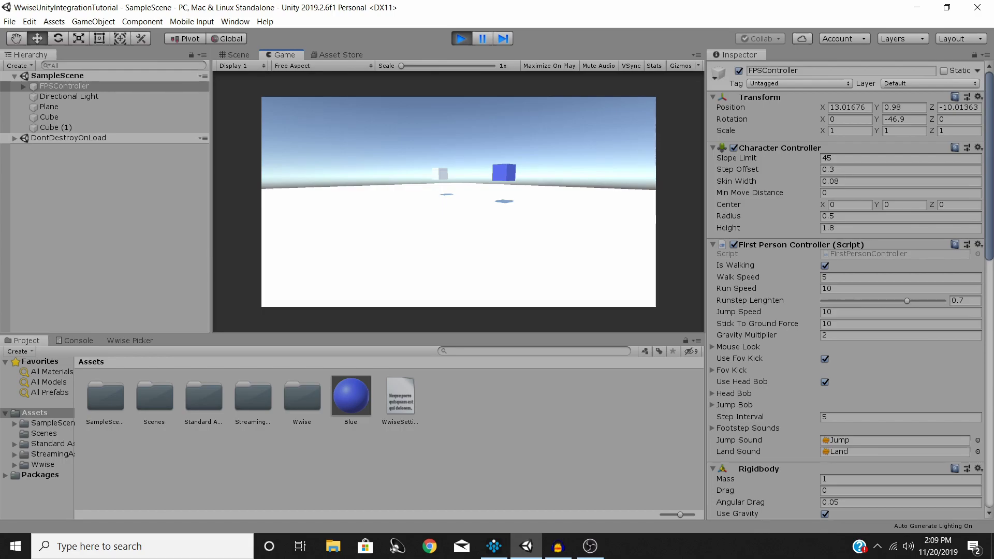
{"action": "key", "text": "Escape"}
Step: Stop play mode to return SampleScene to editing
{"action": "left_click", "coordinate": [458, 41]}
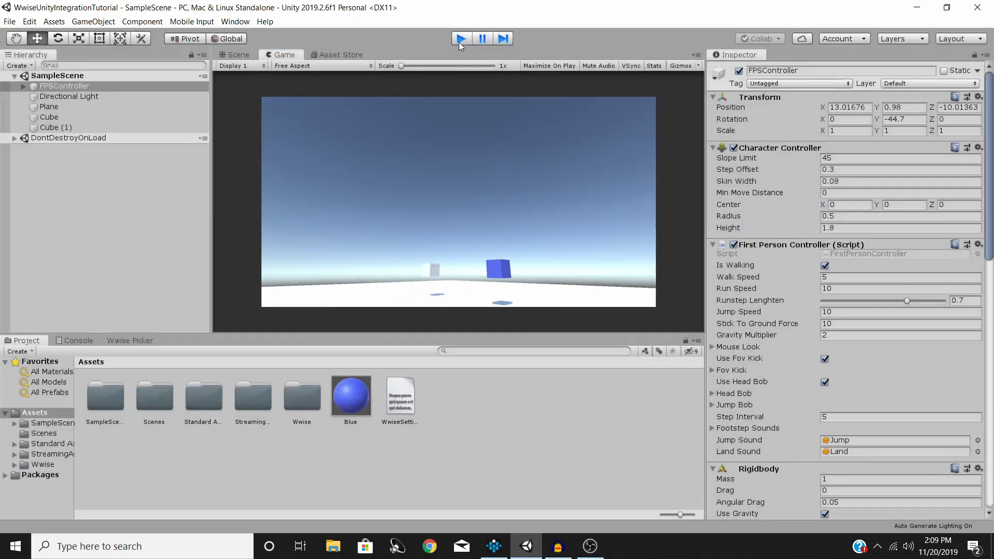